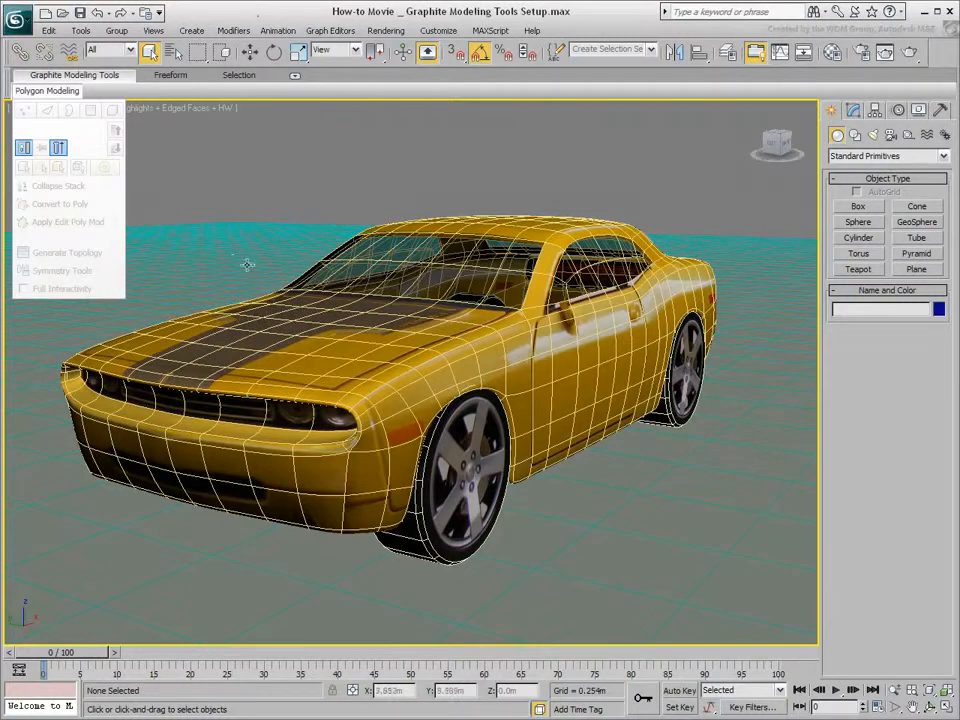
Select the car body and switch the polygon modeling tools to Modify mode
click(384, 268)
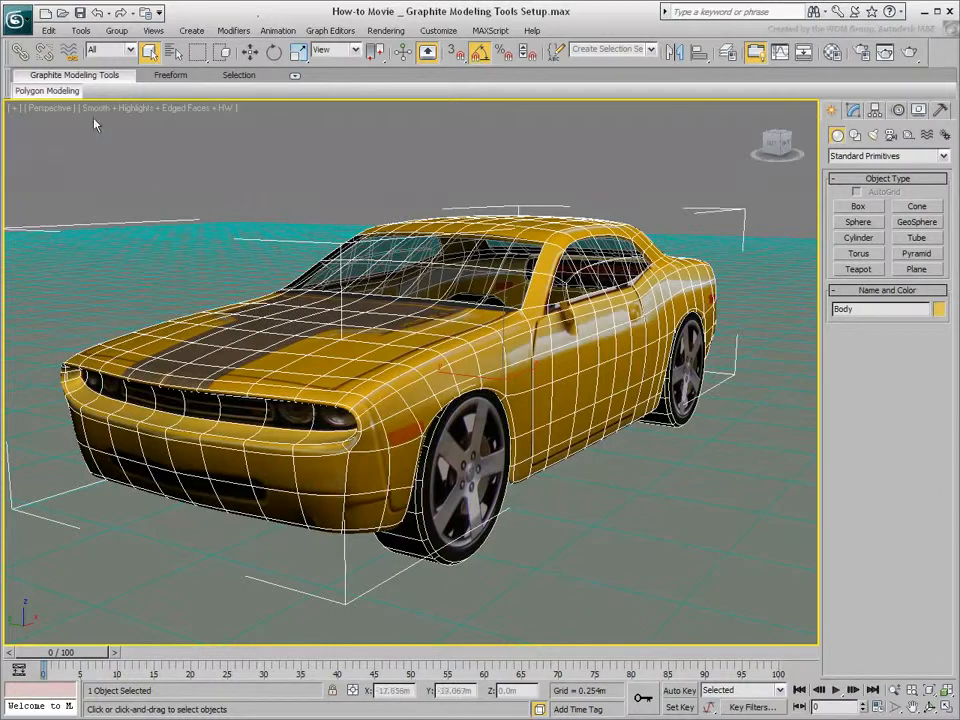
mouse_move(66, 93)
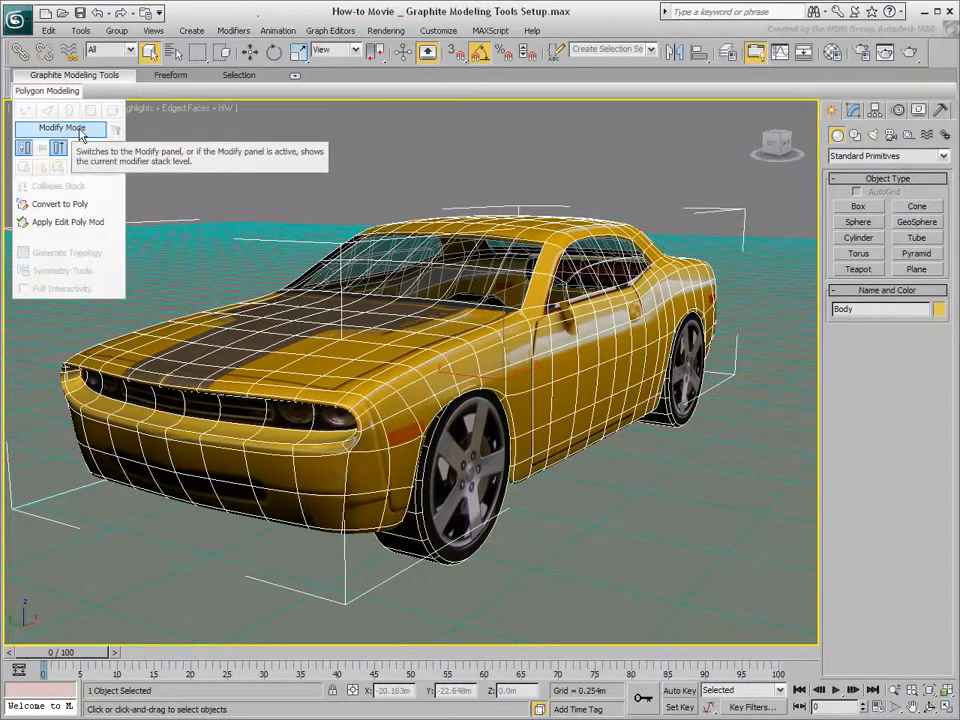
click(80, 131)
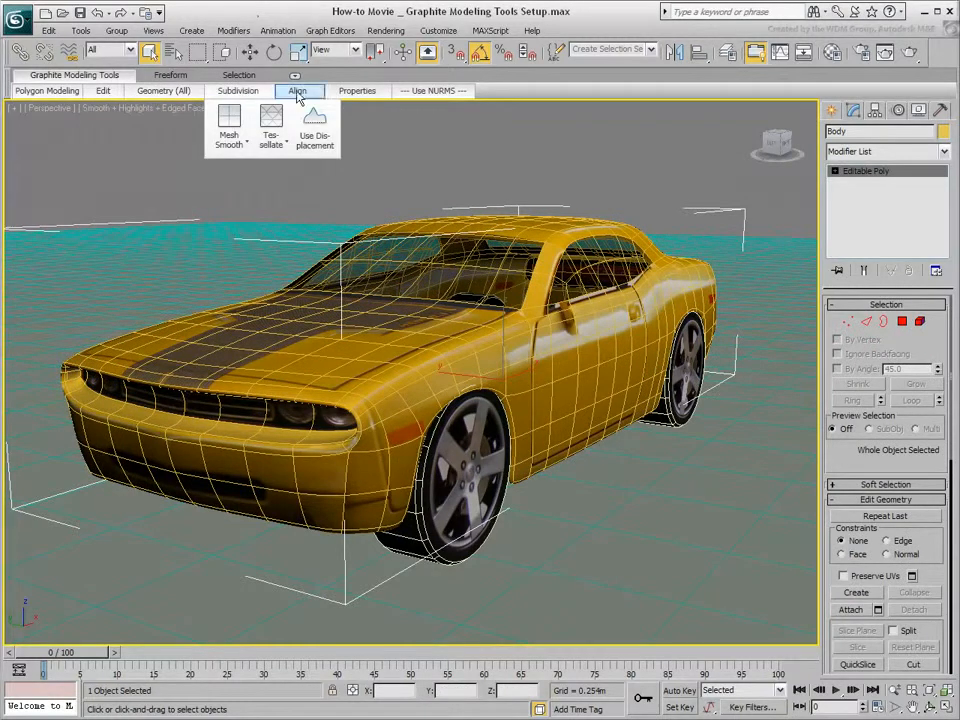
mouse_move(362, 93)
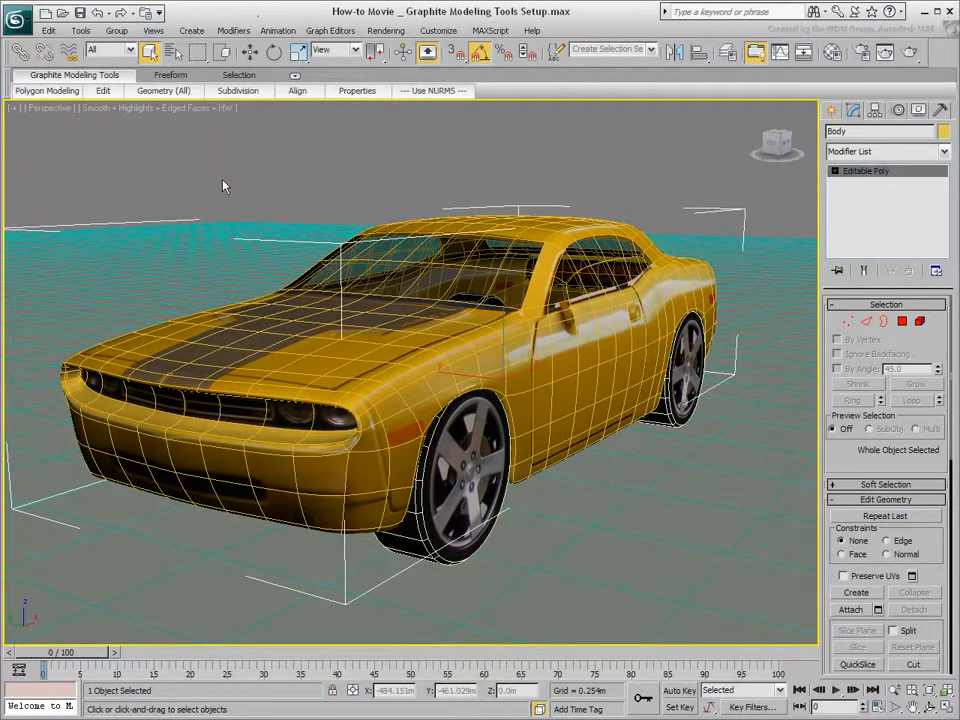
Select the ground plane and move through its modifier stack to the Edit Poly level
click(178, 234)
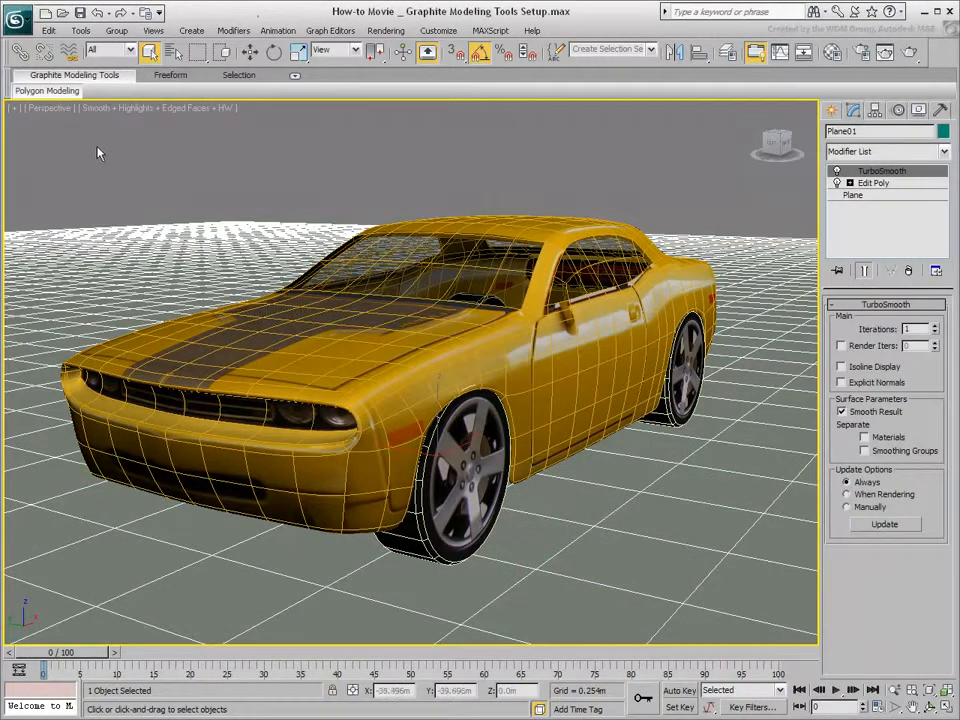
mouse_move(47, 91)
click(116, 148)
click(116, 147)
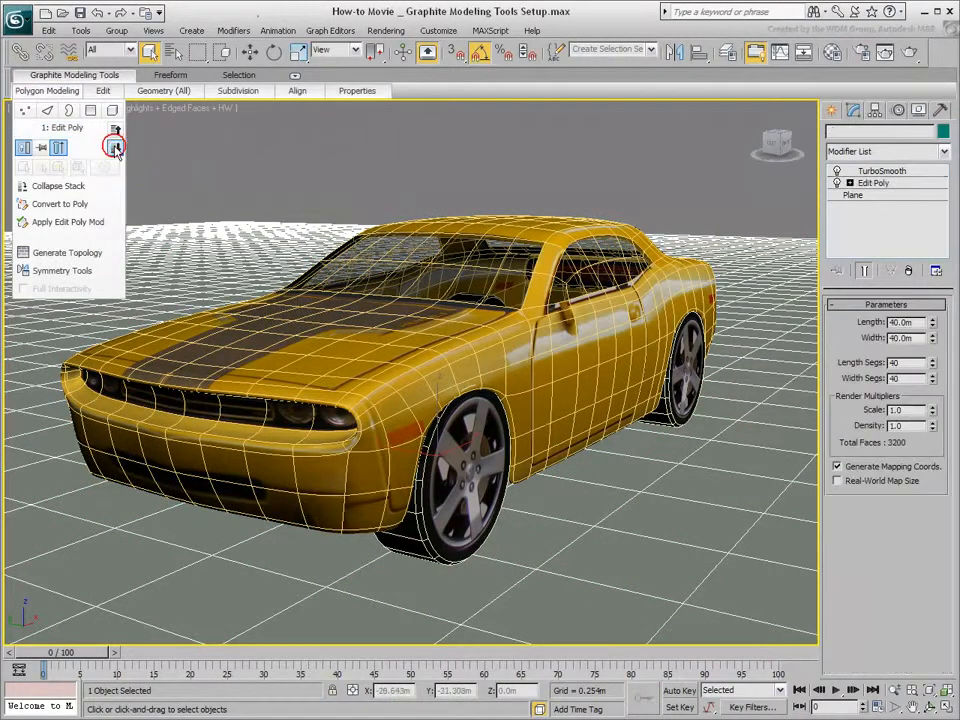
click(116, 132)
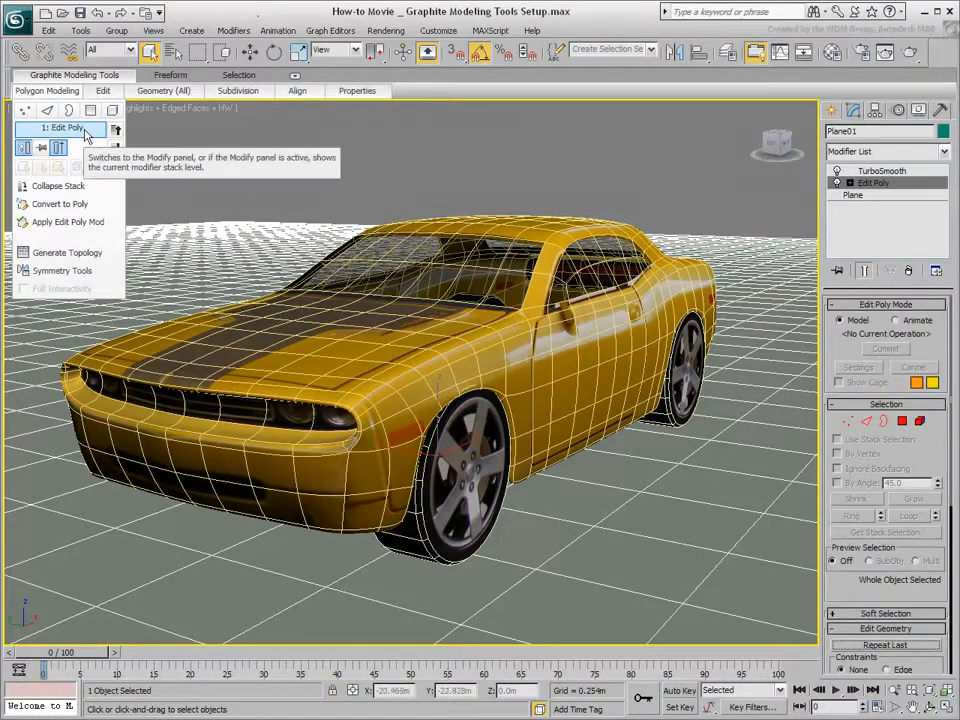
mouse_move(172, 93)
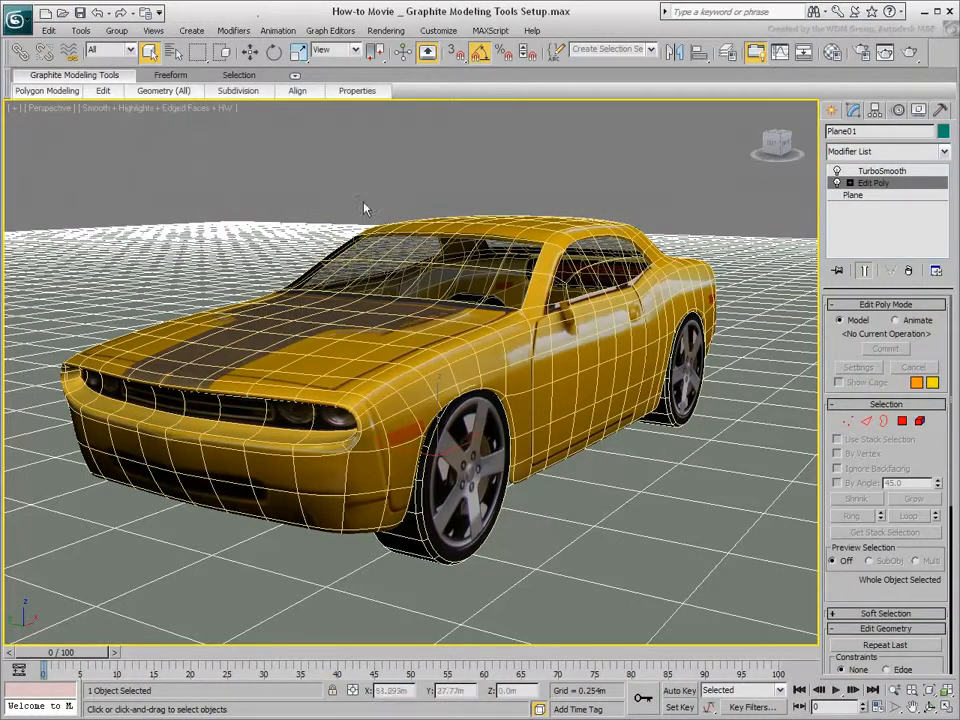
Reselect the car body, reduce the ribbon to tab titles to preview its tool sets, and expand it to full display
click(430, 221)
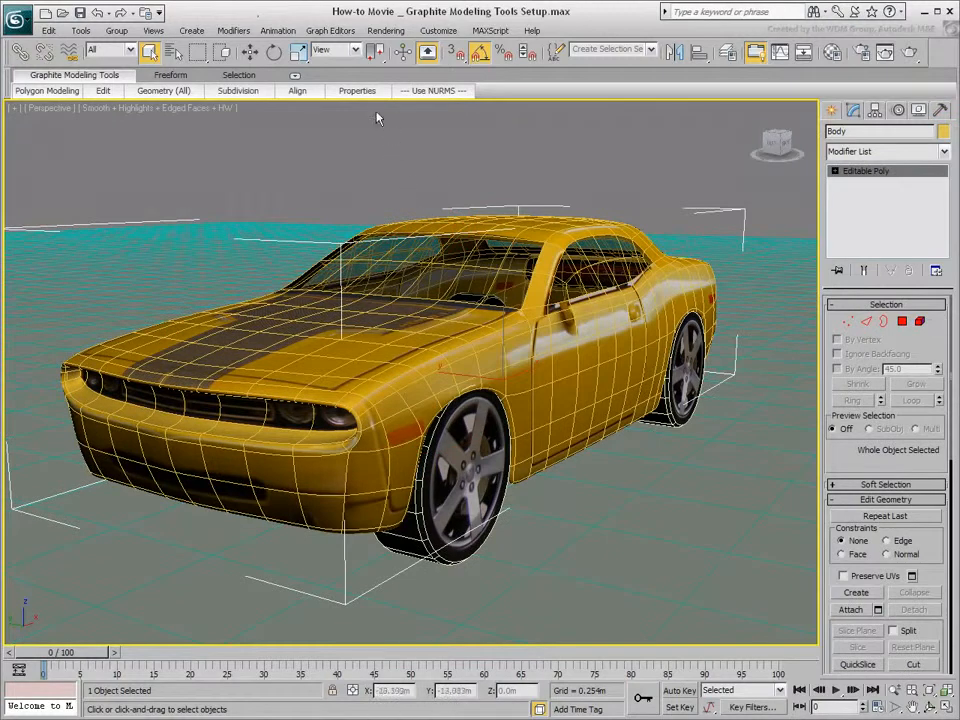
click(296, 78)
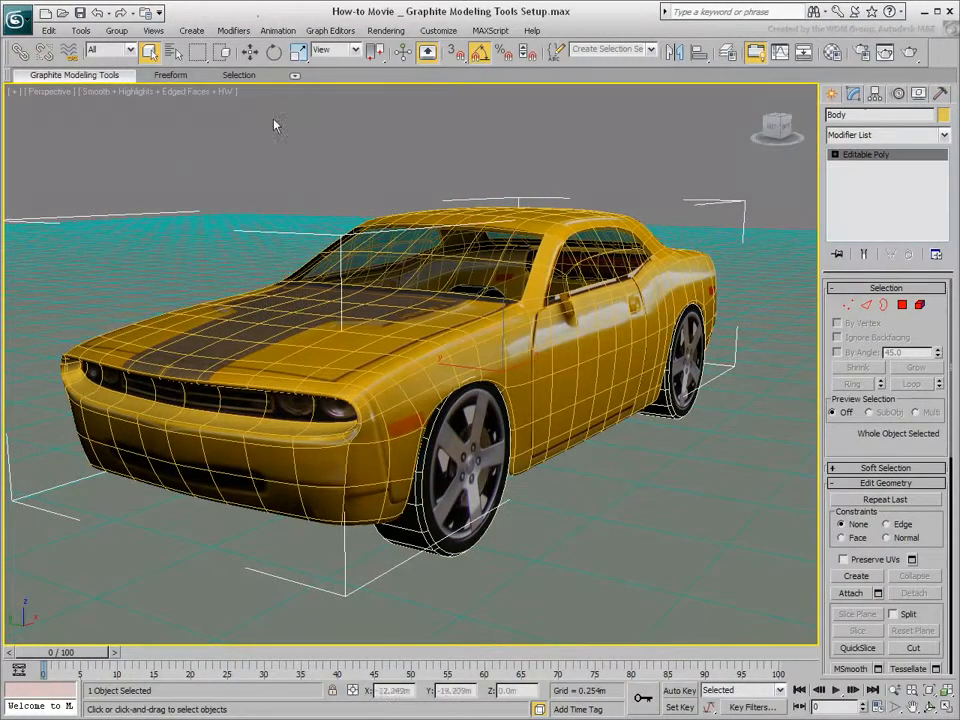
click(77, 78)
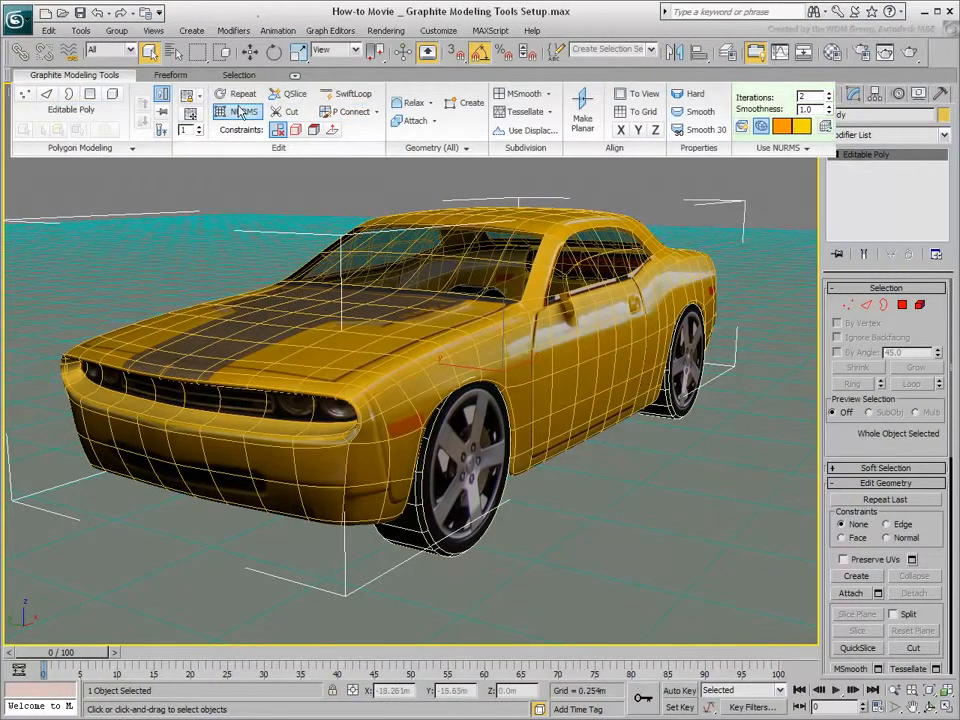
click(176, 78)
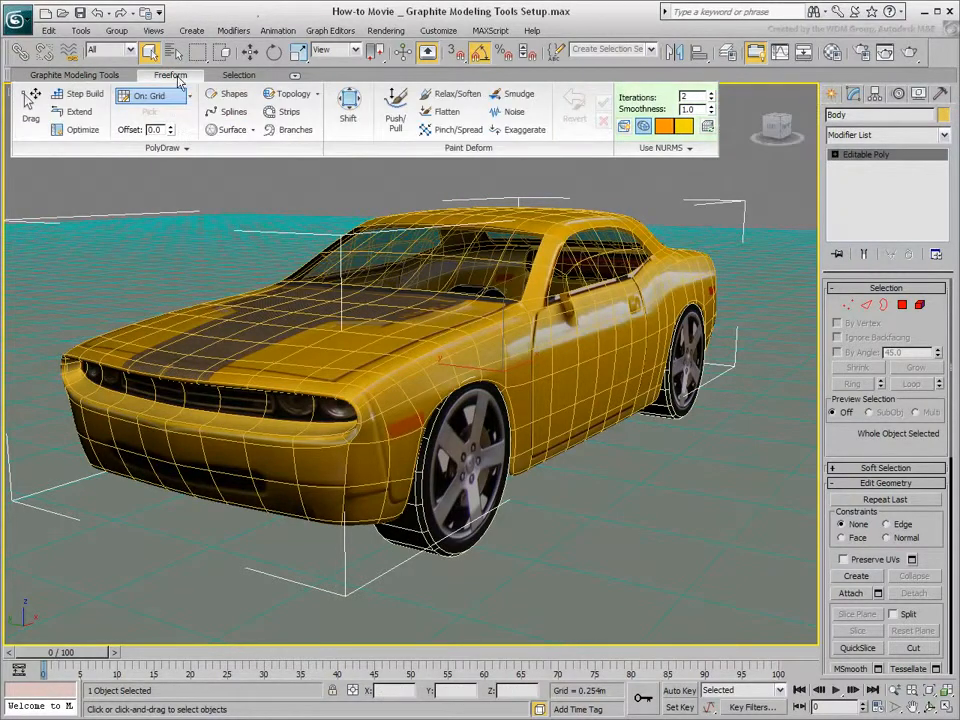
click(240, 77)
click(96, 78)
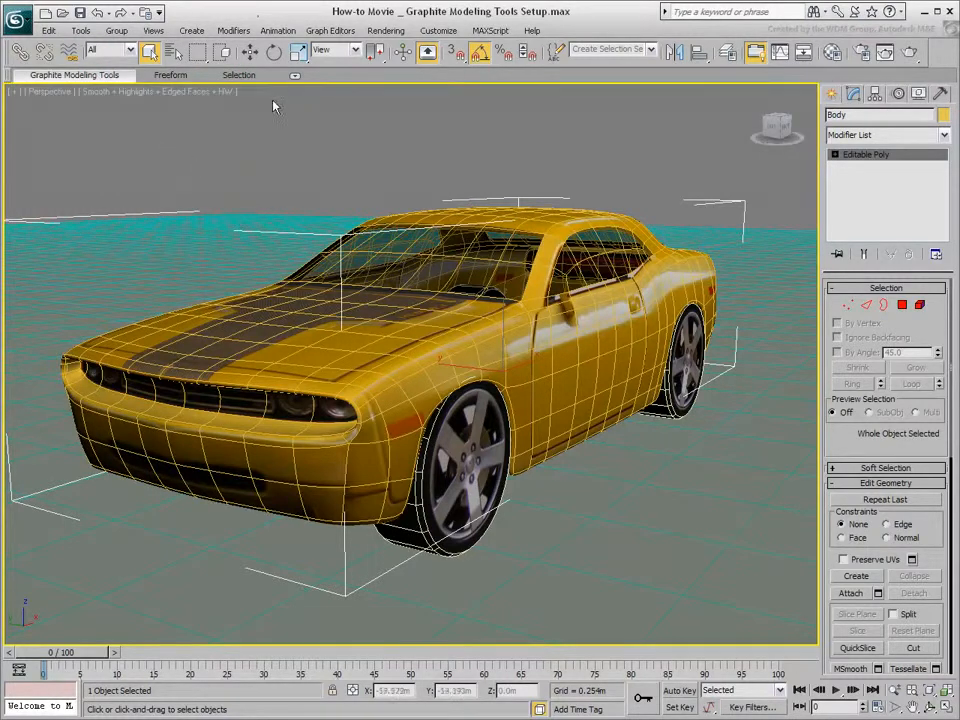
click(295, 78)
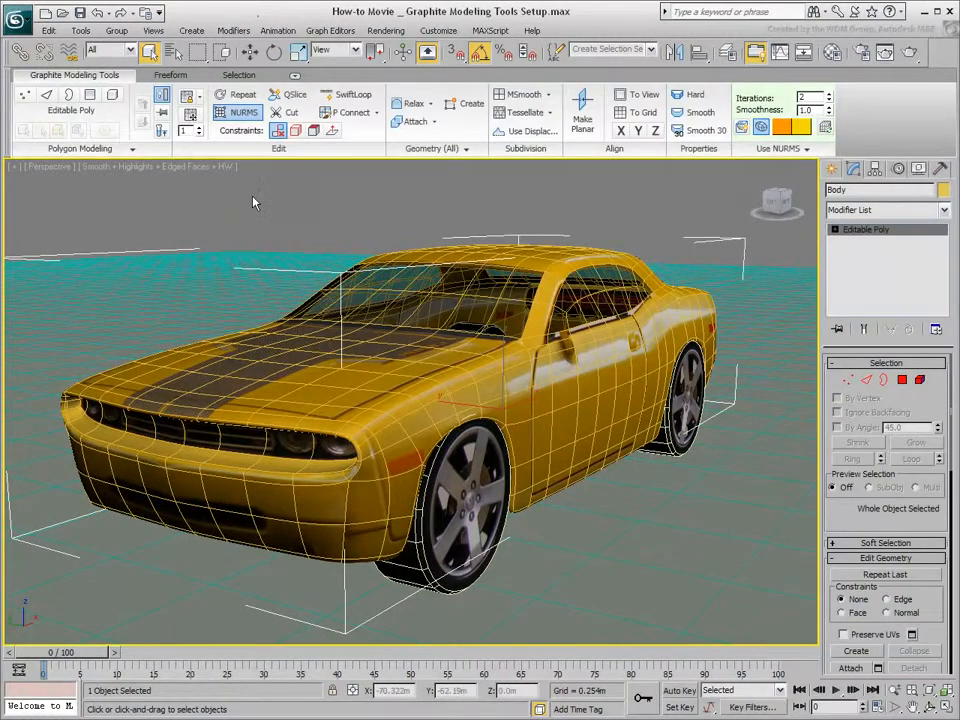
Hide the Edit and Geometry (All) panels from the modeling ribbon
right_click(286, 154)
mouse_move(329, 175)
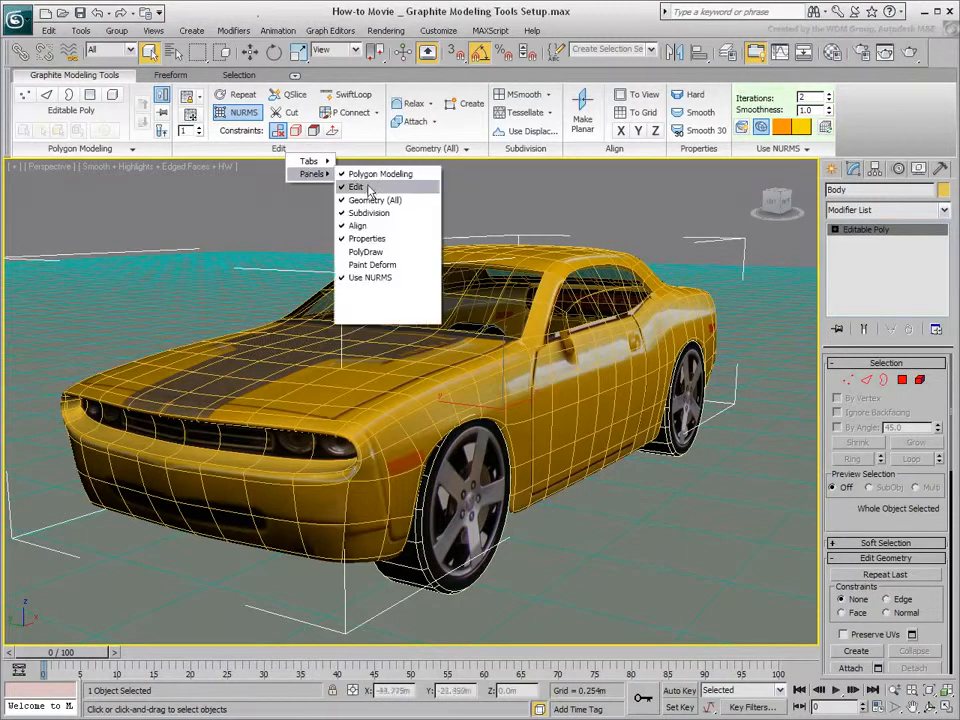
click(369, 187)
right_click(250, 154)
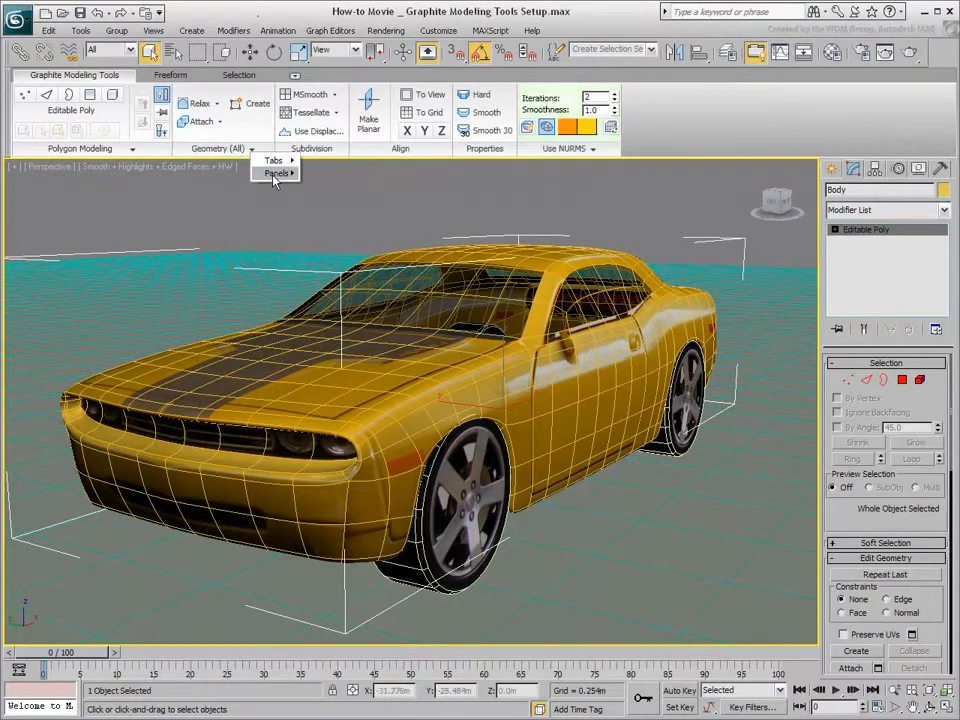
mouse_move(277, 173)
click(343, 199)
Show the Edit and Geometry (All) panels on the modeling ribbon again
right_click(234, 152)
mouse_move(258, 170)
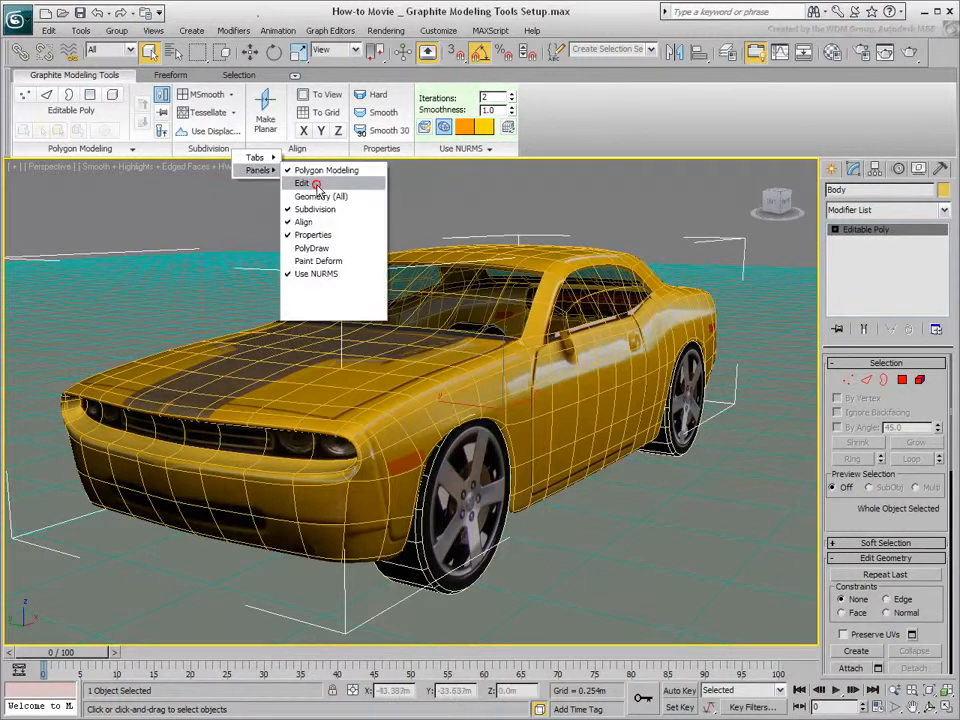
click(310, 184)
right_click(271, 149)
mouse_move(295, 175)
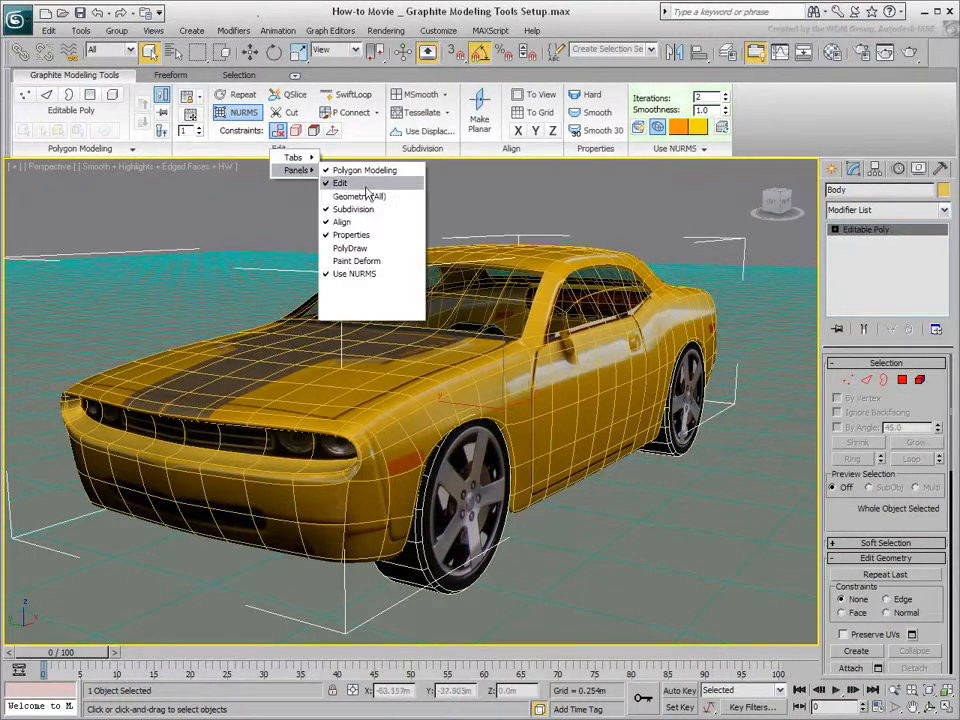
click(352, 196)
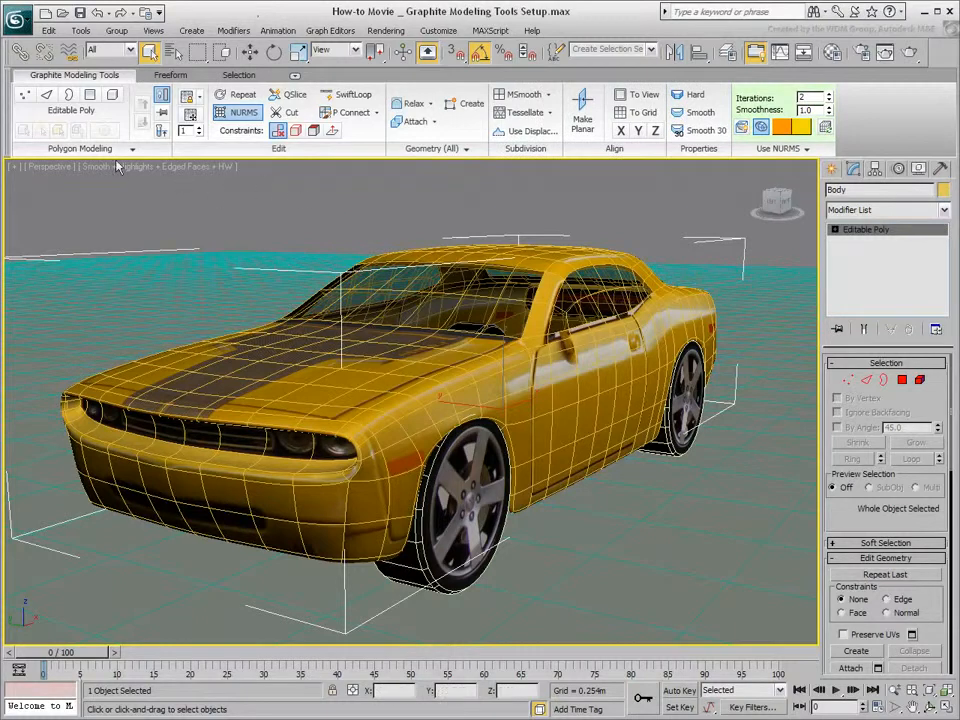
Go through the body's vertex and edge levels to polygon level, and reposition the Polygons panel after the Edit panel
click(24, 96)
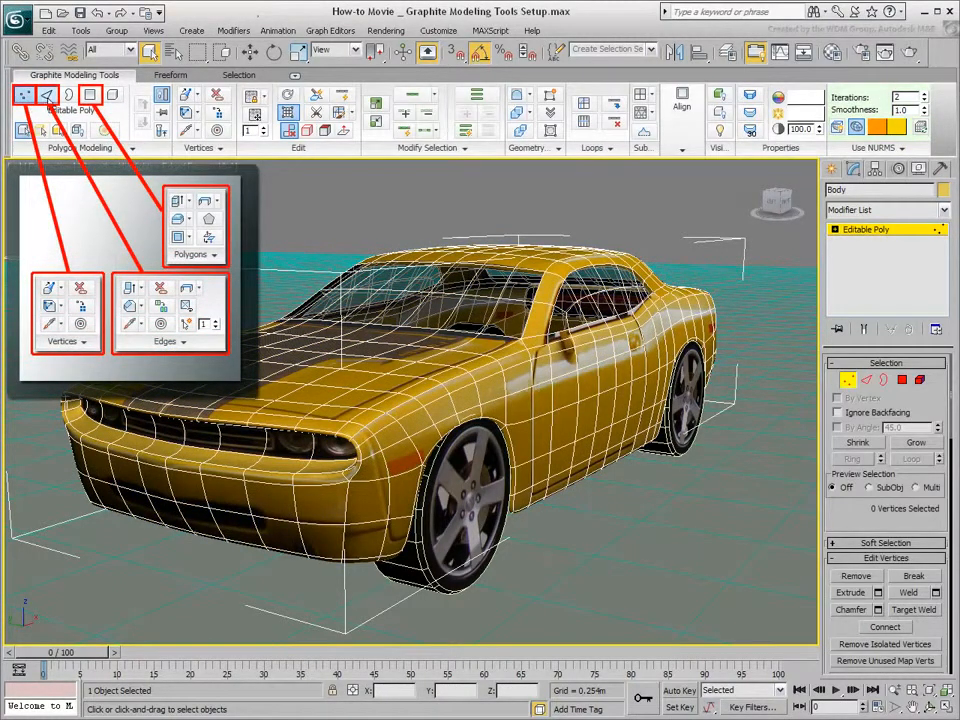
click(47, 95)
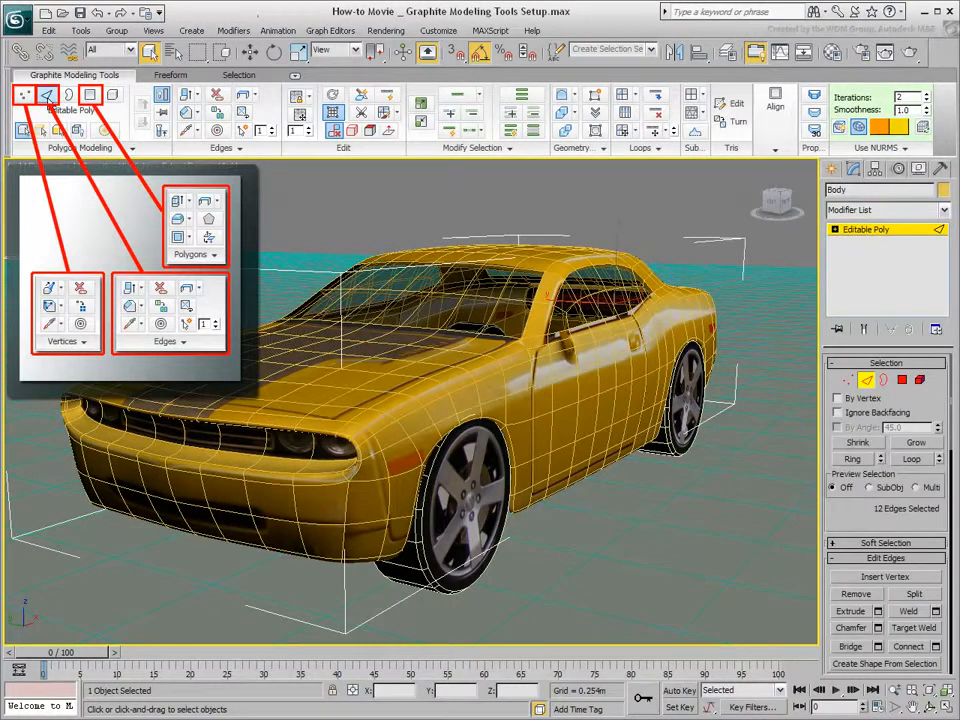
click(90, 95)
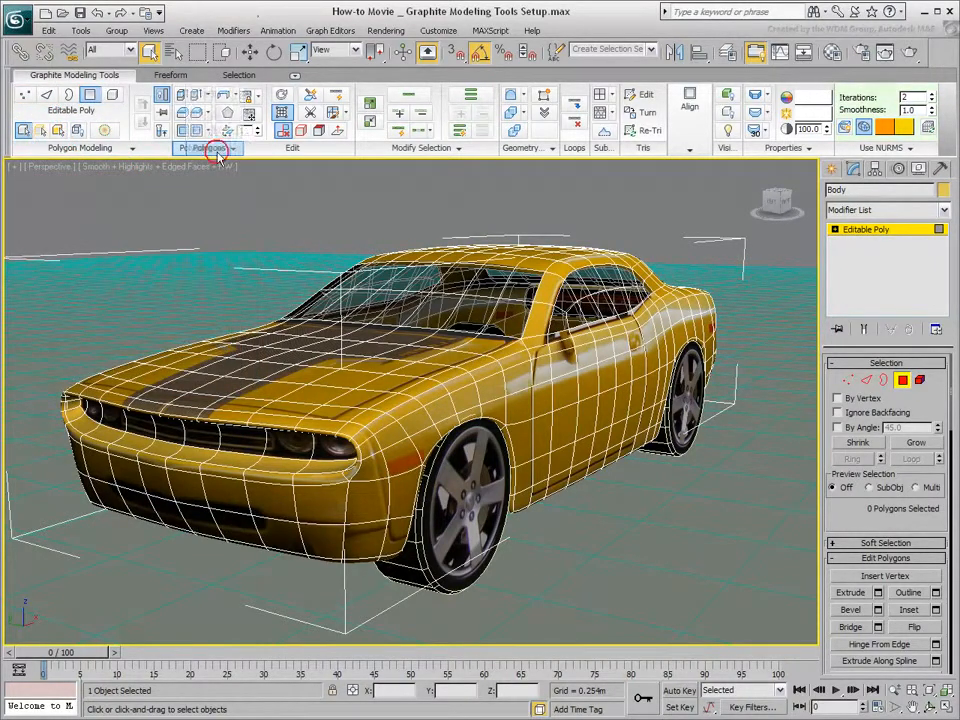
drag(211, 152, 316, 148)
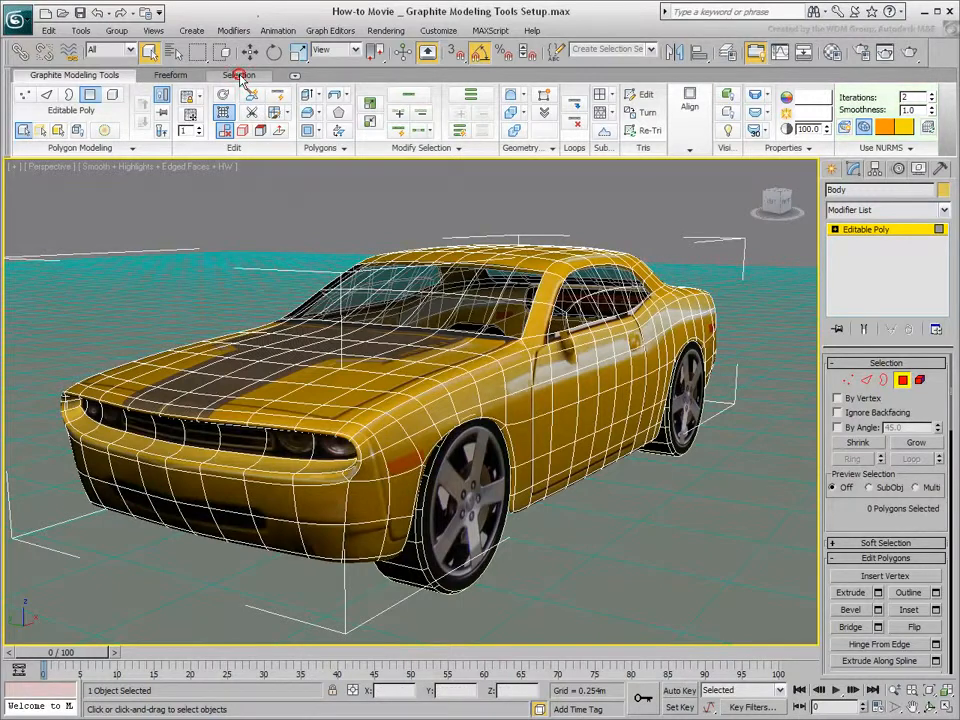
Select half of the body's polygons with By Half along X, again along Y, toggle Invert Axis on and off, and exit polygon level
click(239, 76)
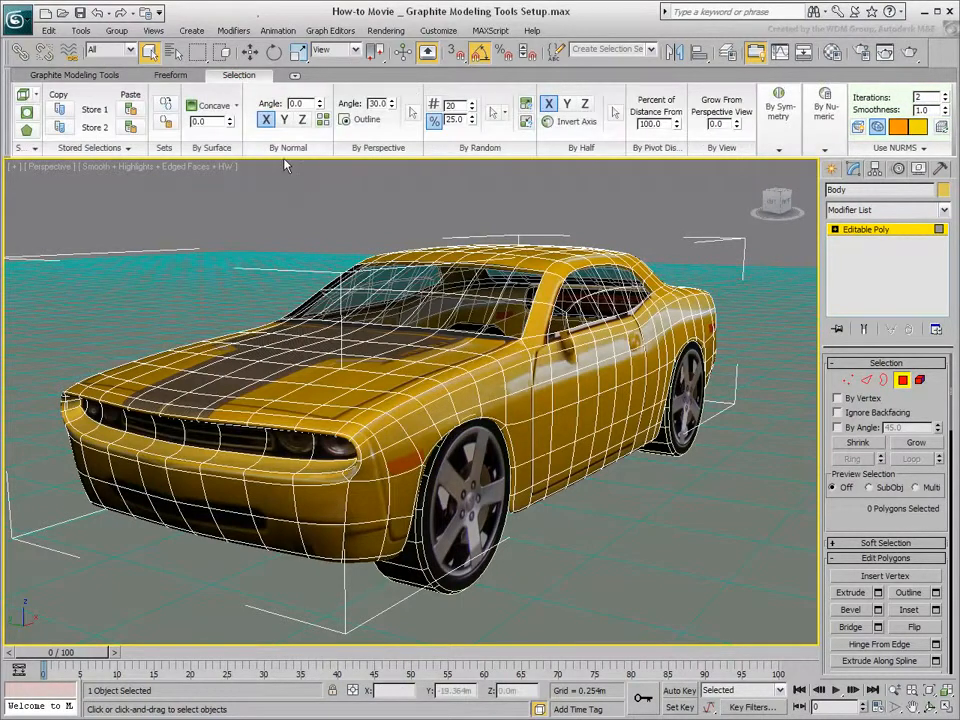
click(615, 115)
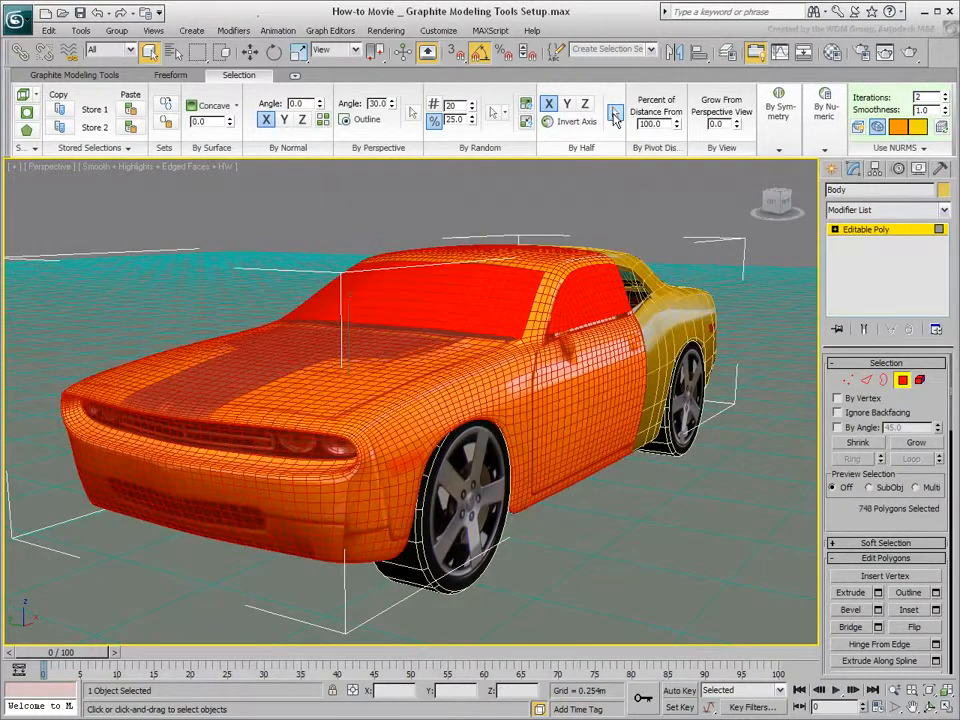
click(566, 103)
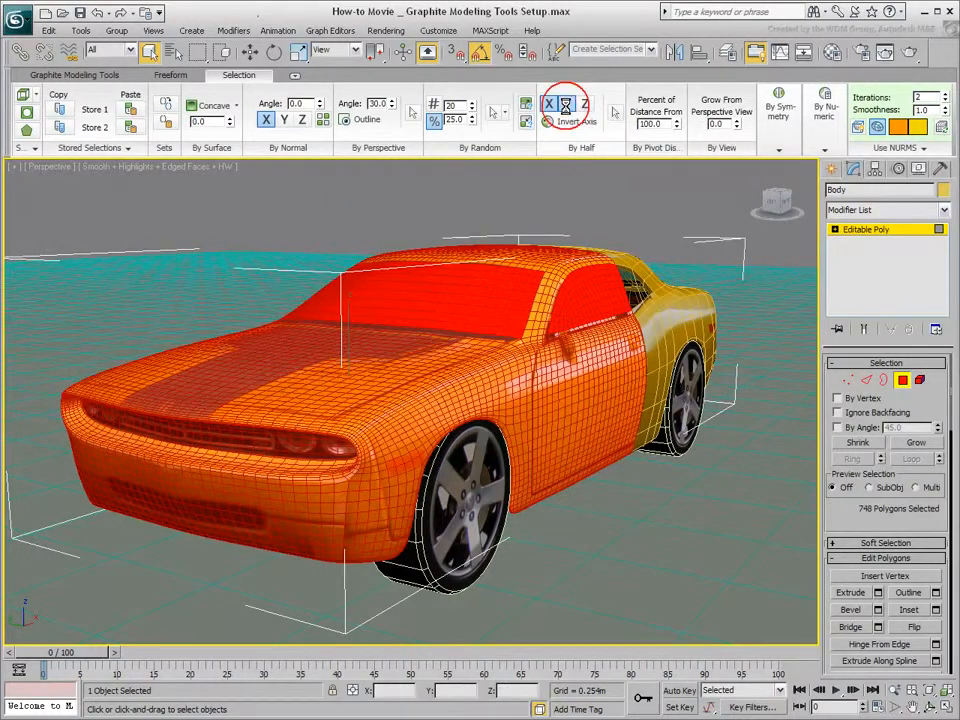
click(615, 115)
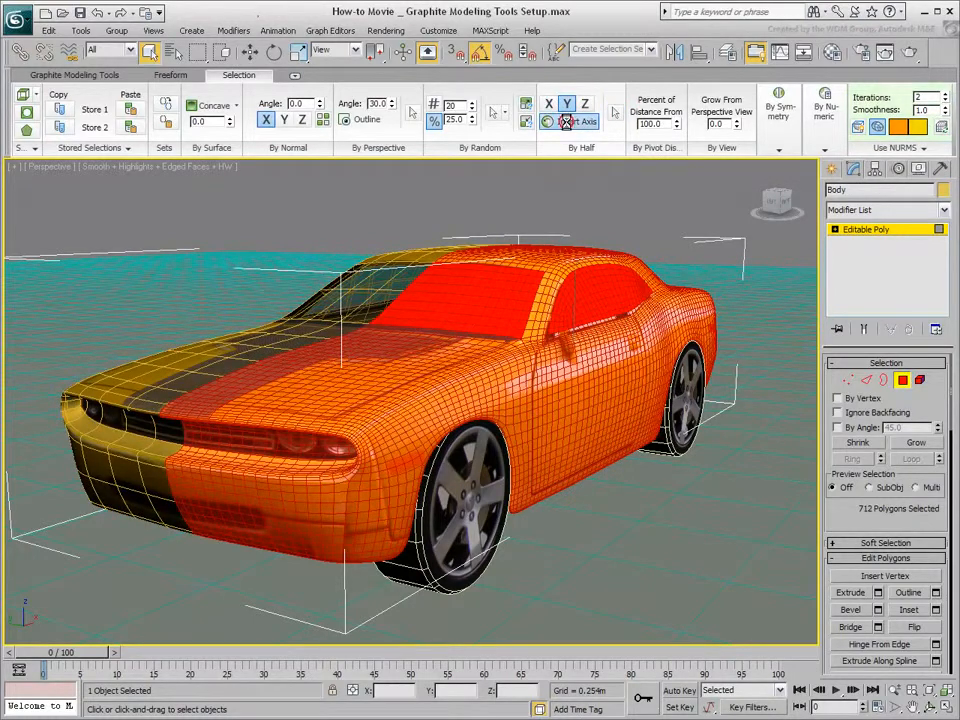
click(569, 122)
click(569, 122)
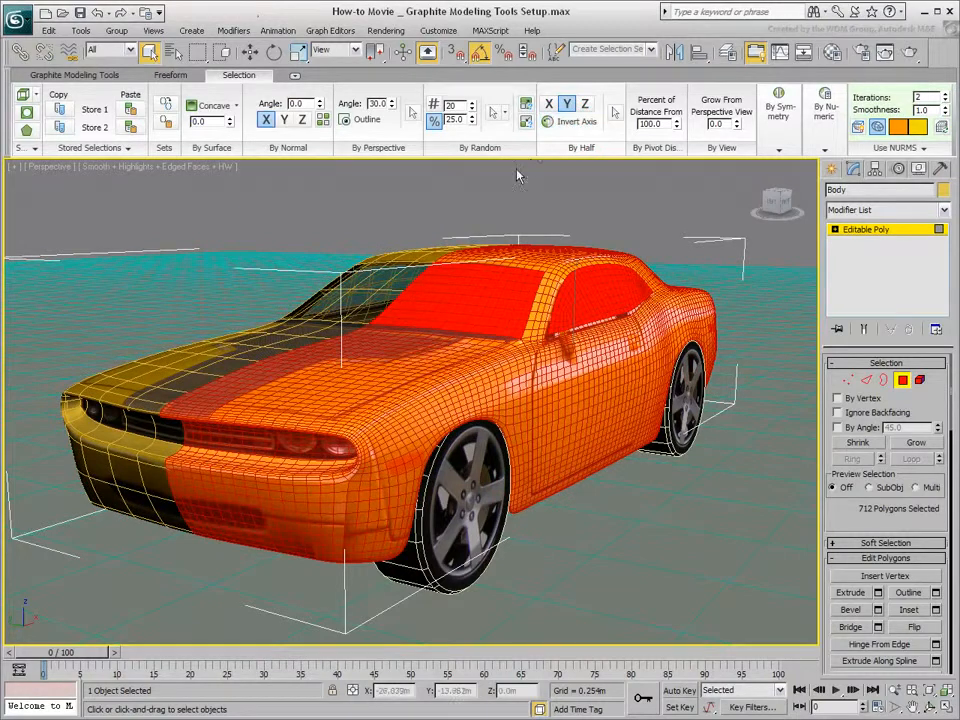
click(82, 77)
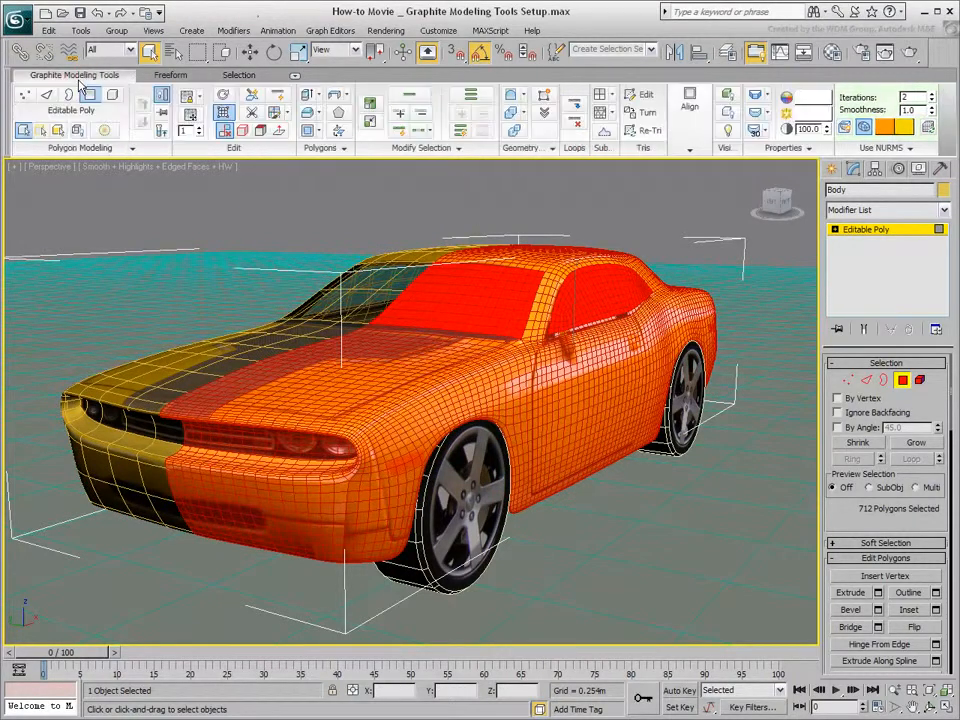
click(89, 95)
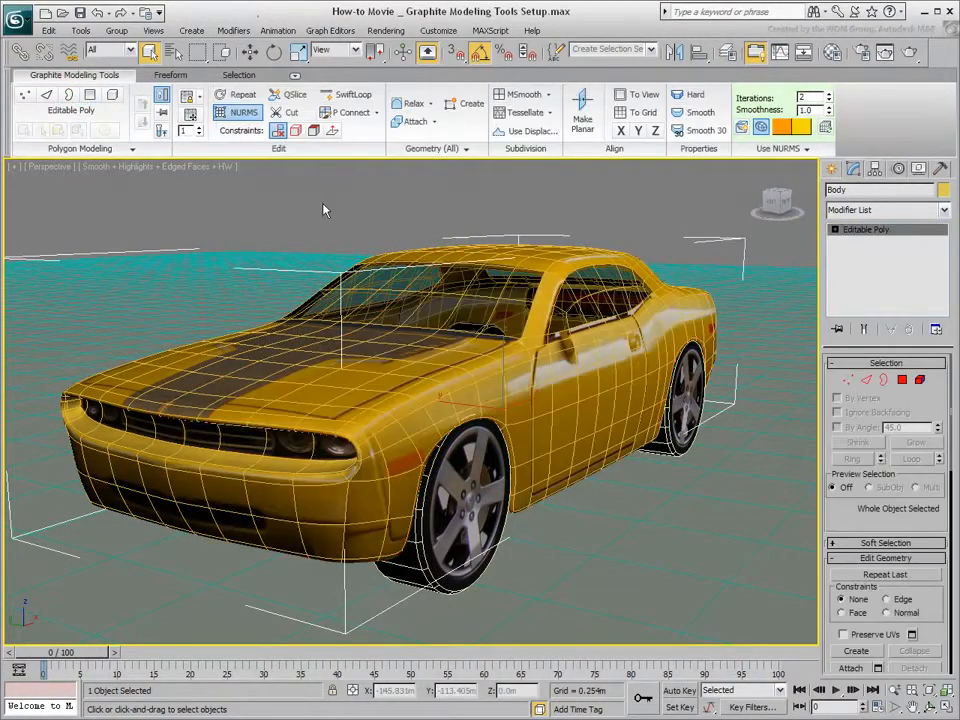
Select the ground plane and activate the Edit Poly level beneath its TurboSmooth modifier
click(208, 276)
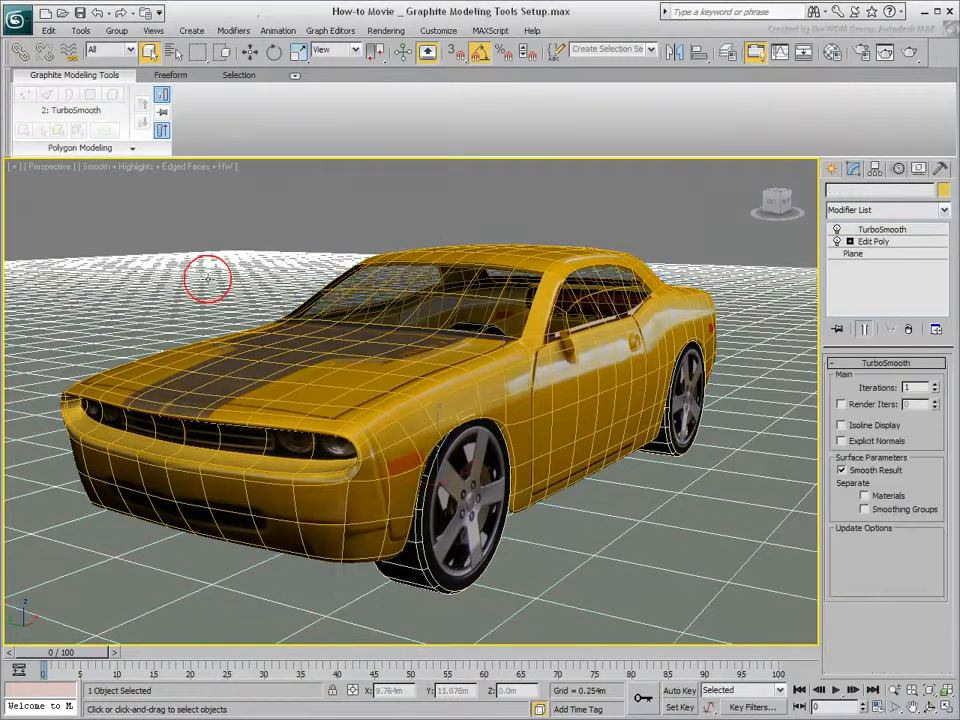
click(142, 122)
alt+middle_drag(341, 366, 323, 401)
scroll(323, 401, down, 8)
middle_drag(395, 398, 350, 358)
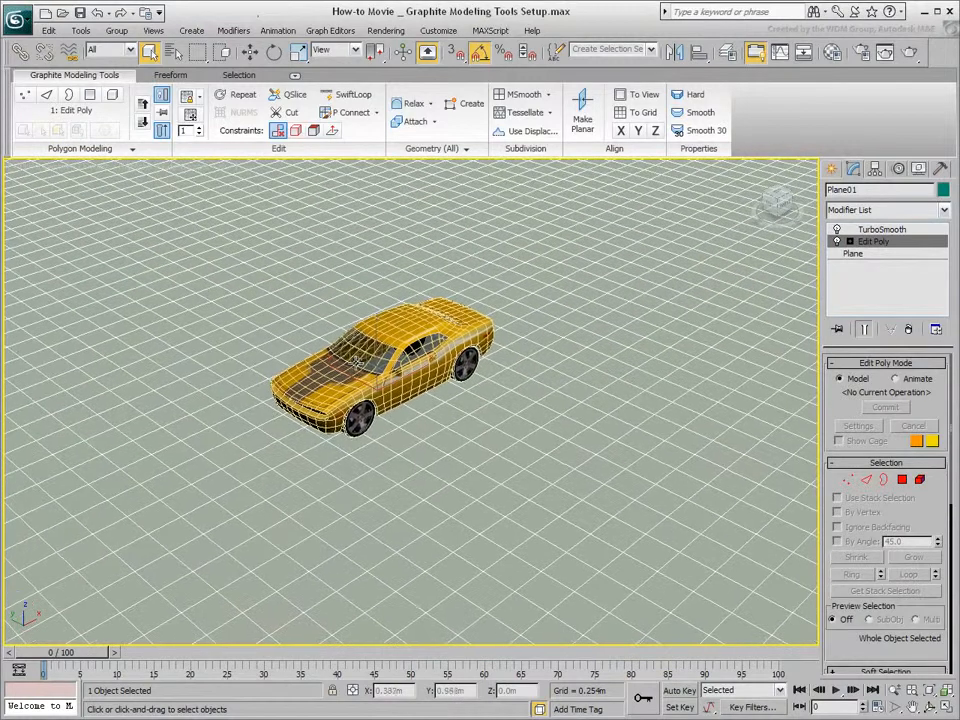
Deform the ground plane with the Freeform Shift brush, reshaping three areas around the car into gentle hills
click(170, 75)
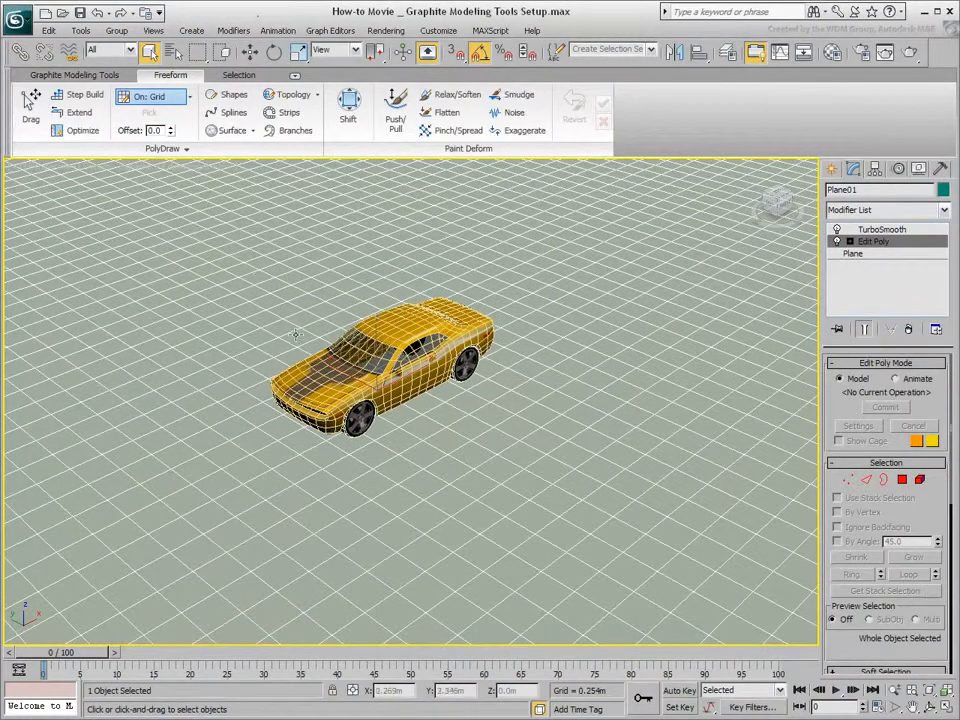
click(348, 104)
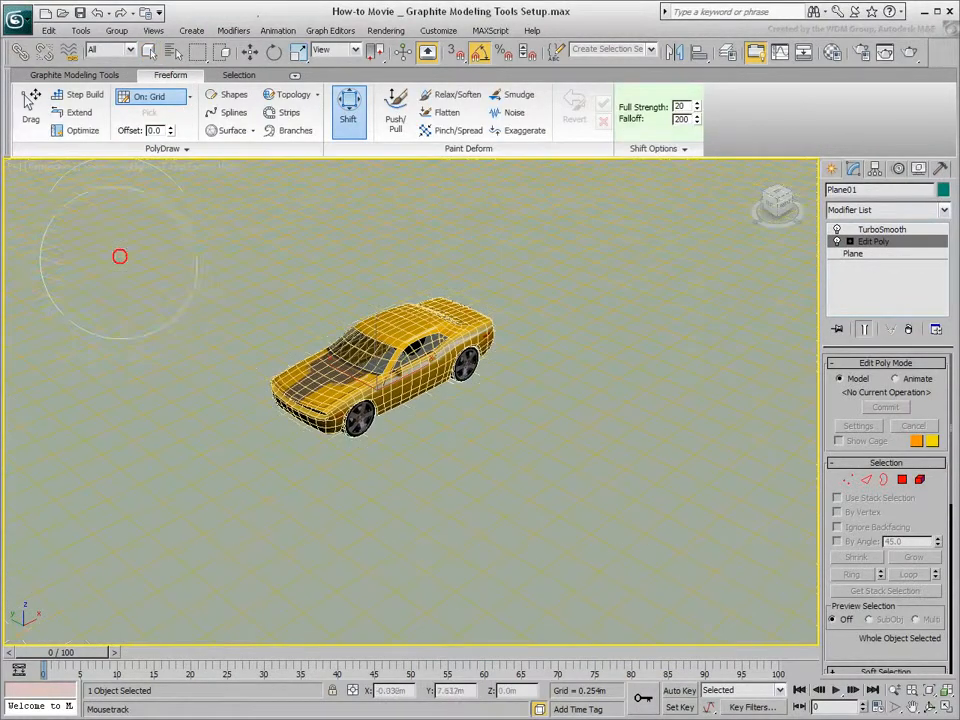
drag(118, 232, 118, 230)
drag(627, 250, 627, 211)
mouse_move(720, 560)
mouse_down()
mouse_move(709, 516)
mouse_move(660, 493)
mouse_move(555, 505)
mouse_up()
Sculpt the ground plane around the car with the Push/Pull brush at strength 5.0 and roughen it with the Noise brush
click(395, 112)
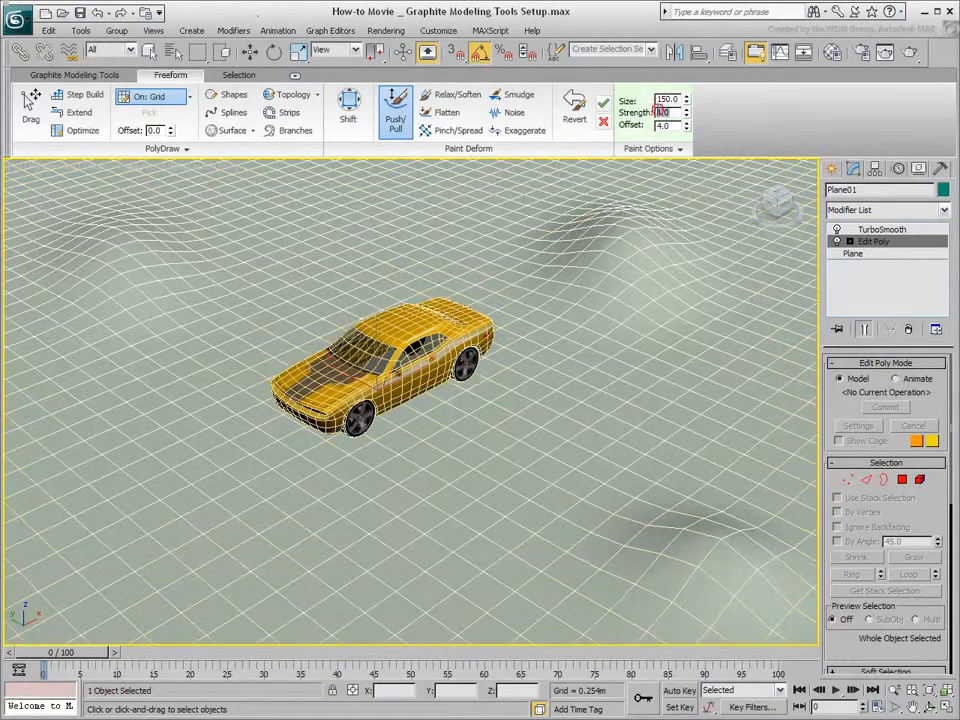
text(5)
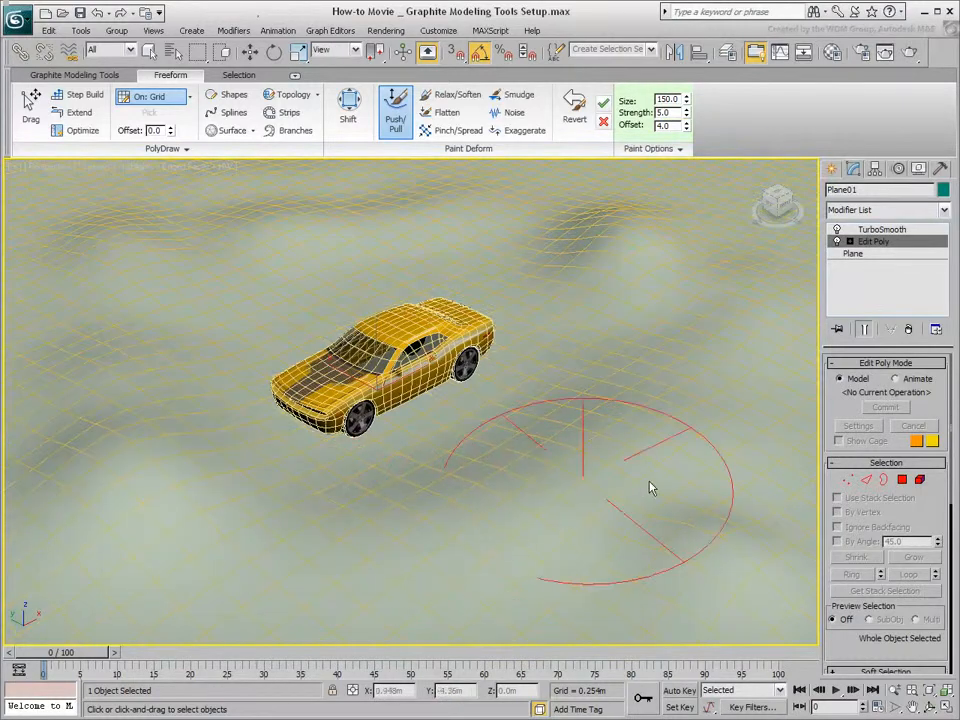
click(512, 113)
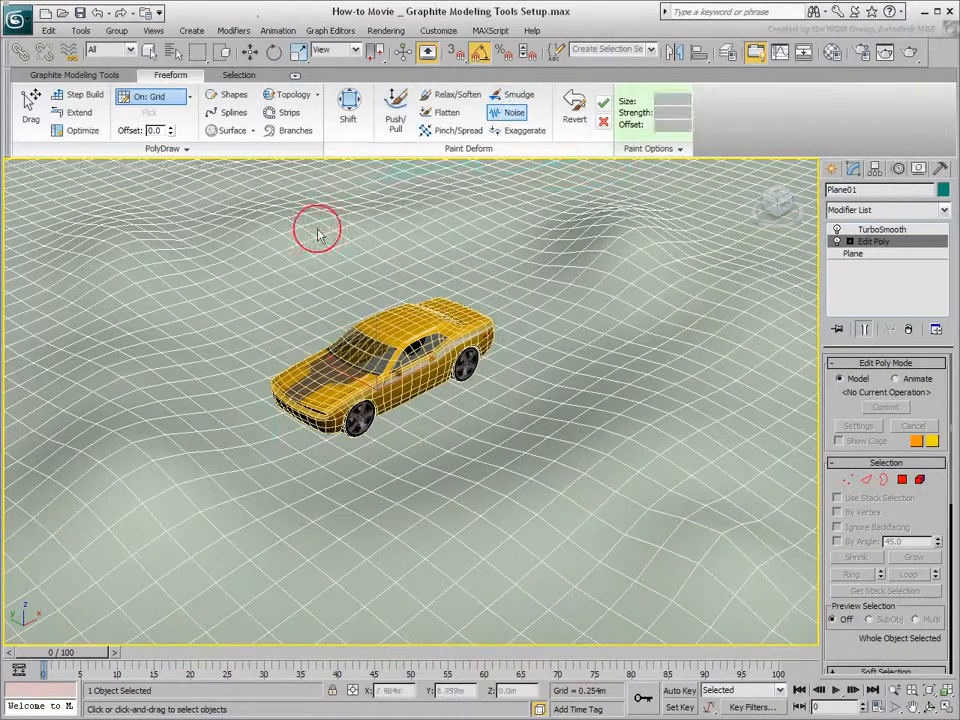
click(204, 298)
click(339, 242)
click(284, 224)
click(502, 228)
click(700, 346)
click(663, 436)
mouse_move(663, 436)
mouse_down()
mouse_move(602, 528)
mouse_move(652, 405)
mouse_up()
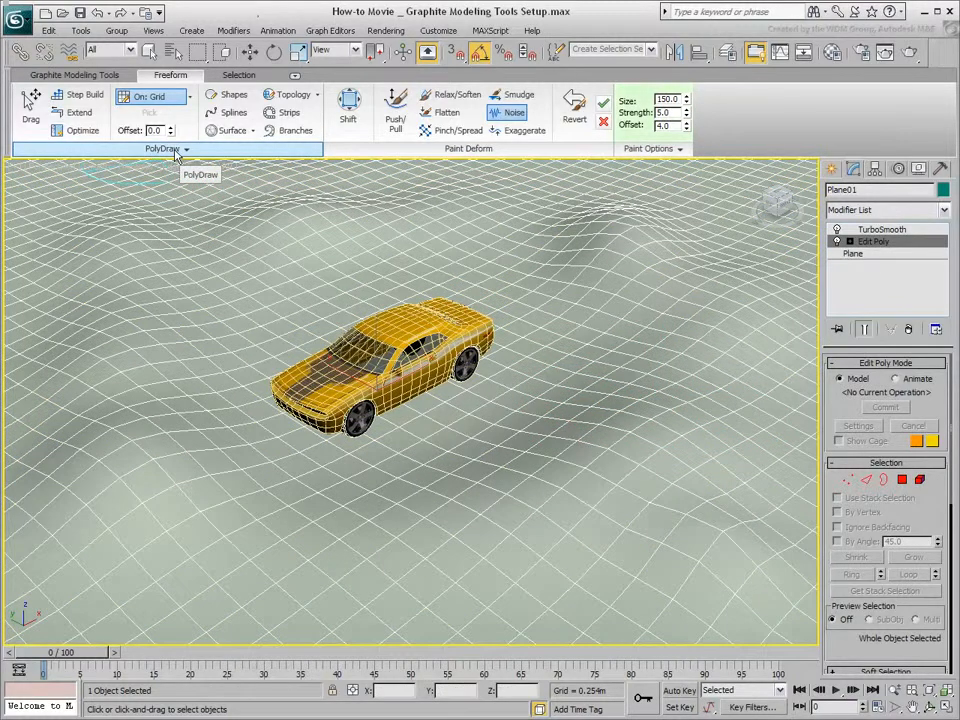
Set PolyDraw to draw on a surface and pick the ground plane Plane01 as that surface
click(188, 96)
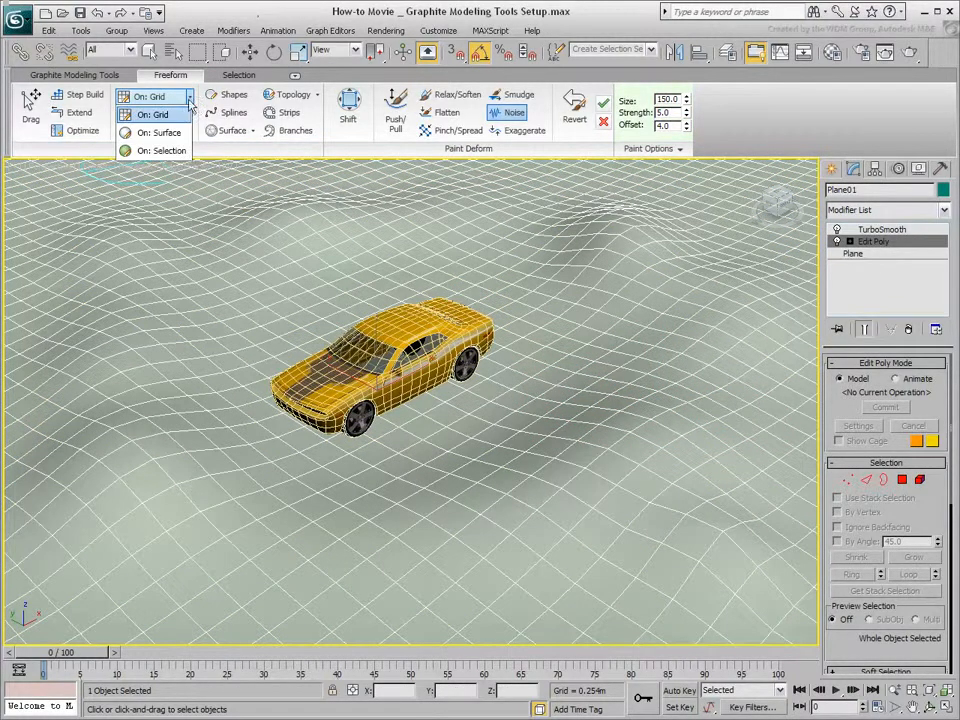
click(160, 133)
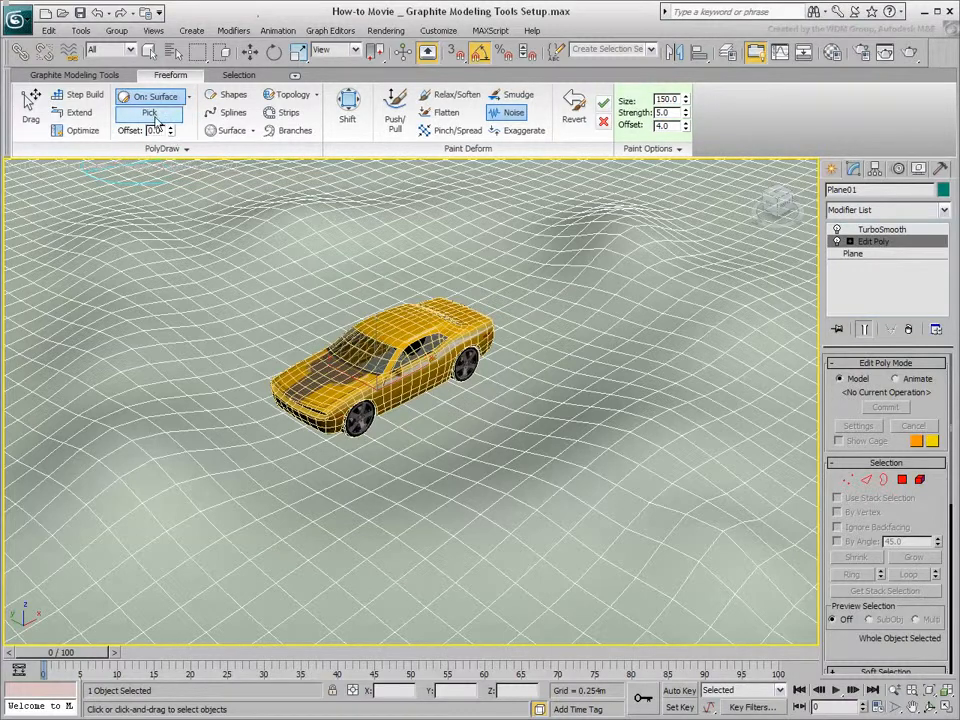
click(149, 112)
click(153, 243)
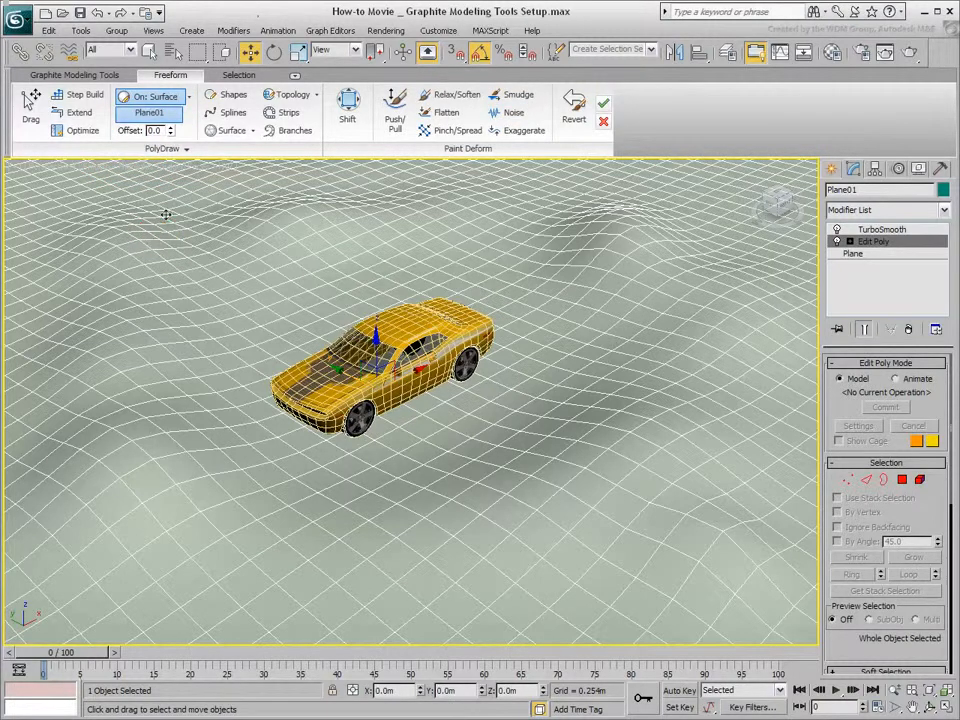
Draw a winding freehand spline over the terrain around the car with the Splines tool, and select it
click(221, 114)
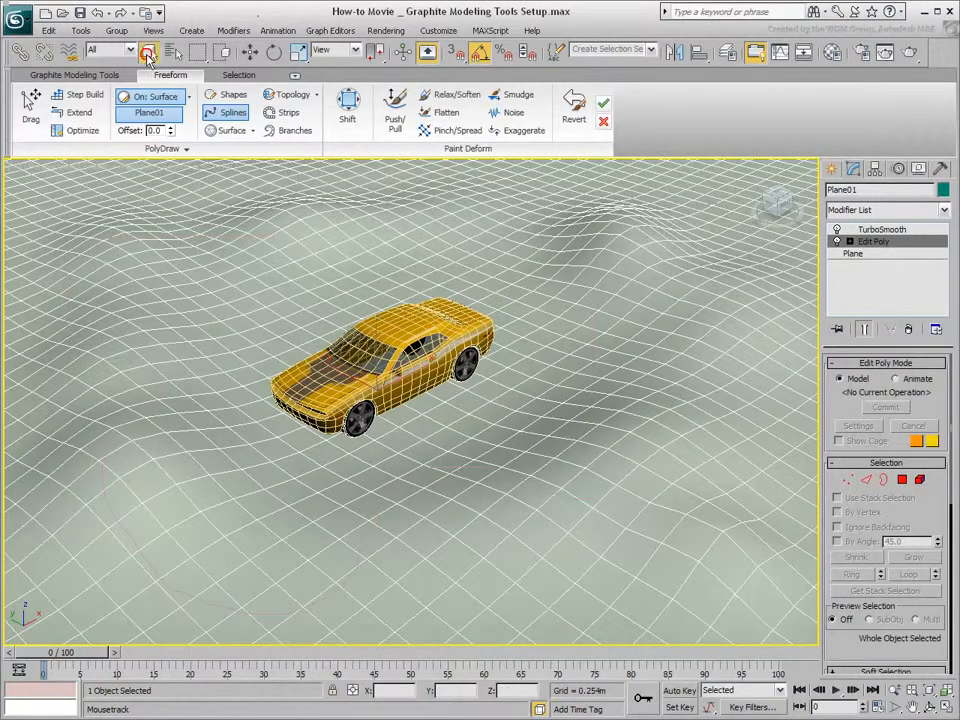
key(w)
click(594, 308)
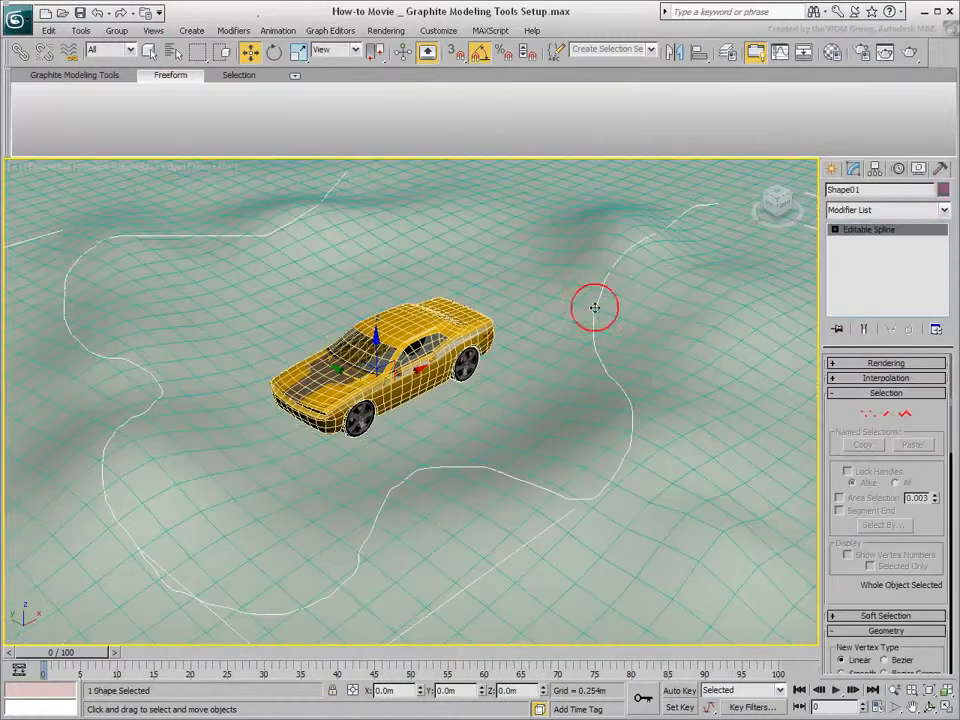
Examine from a low angle how the spline follows the terrain, trying a vertical move and cancelling it
alt+middle_drag(469, 433, 443, 407)
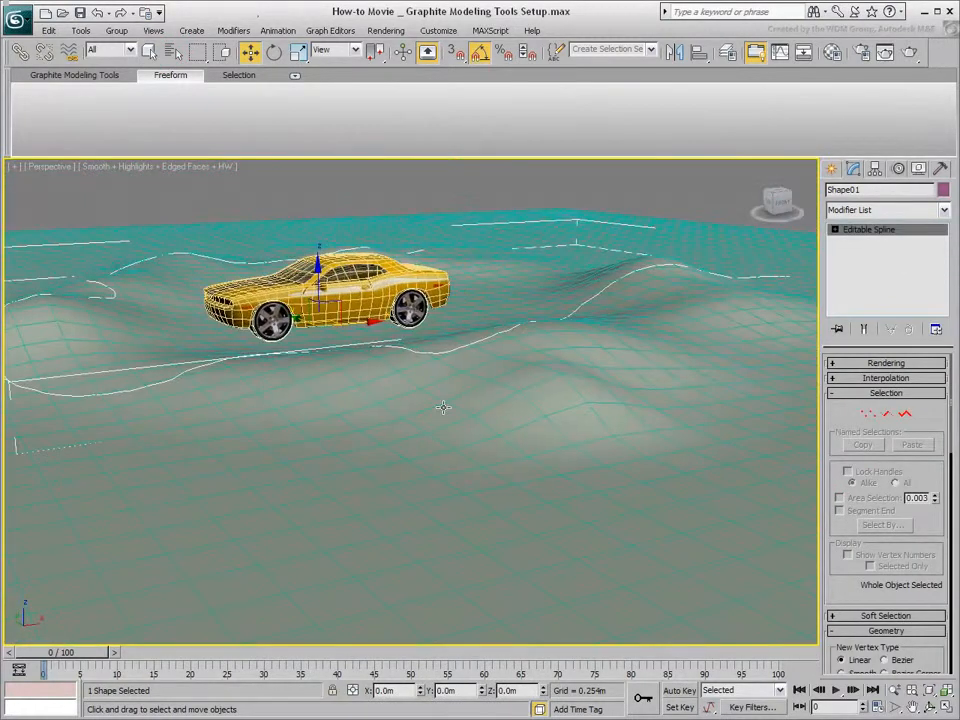
mouse_move(318, 262)
mouse_down()
mouse_move(319, 204)
mouse_move(315, 276)
mouse_move(318, 235)
mouse_move(319, 245)
mouse_up()
right_click(319, 246)
alt+middle_drag(279, 354, 300, 387)
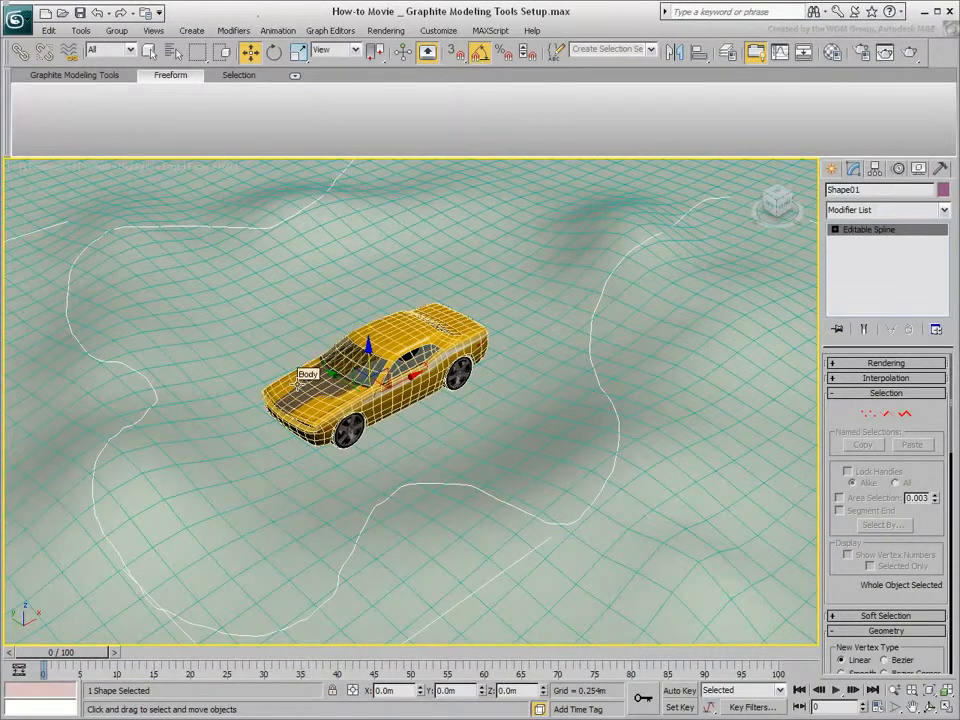
Select the car body, set PolyDraw back to On: Grid and activate the Branches tool
click(298, 381)
scroll(320, 370, up, 6)
alt+middle_drag(307, 343, 308, 314)
middle_drag(258, 261, 340, 423)
click(188, 96)
click(146, 112)
click(286, 131)
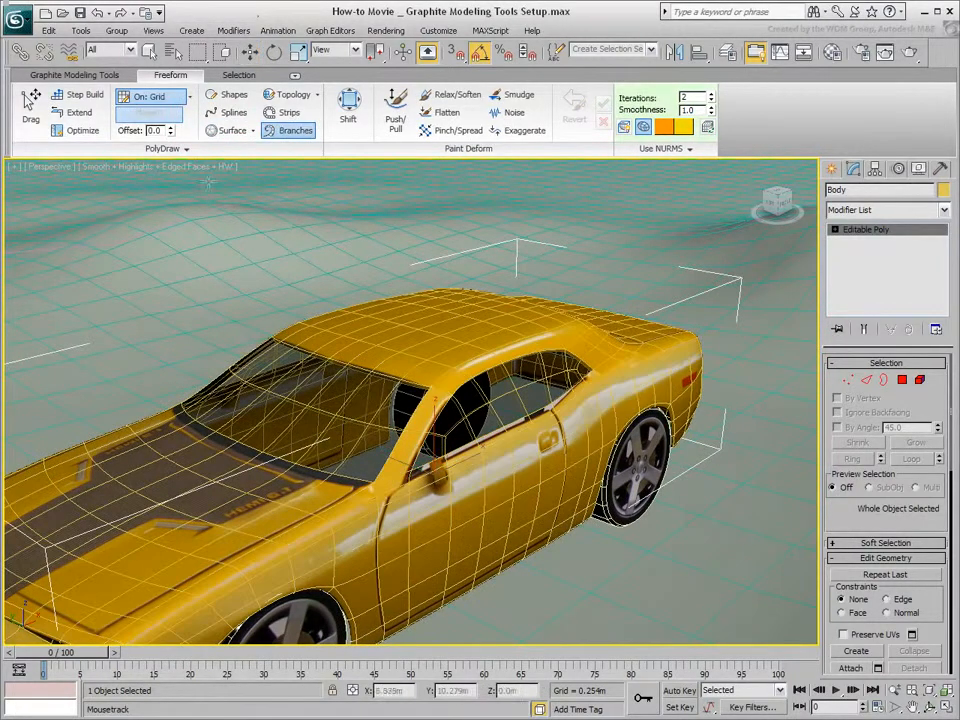
Enter polygon level on the car body and return to the Freeform tools
click(82, 76)
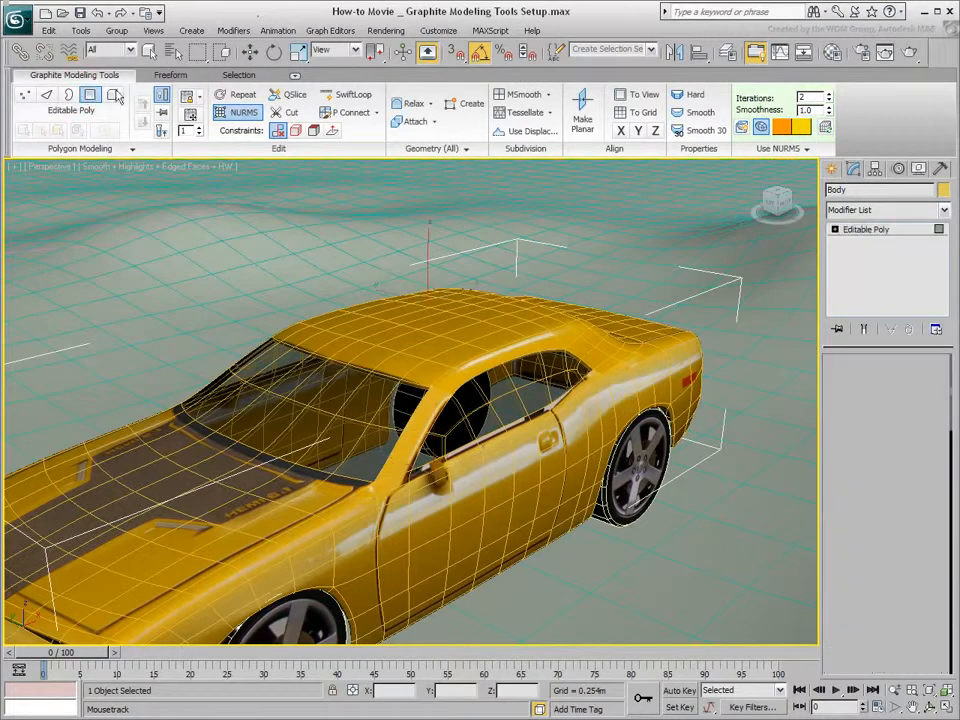
key(4)
click(169, 77)
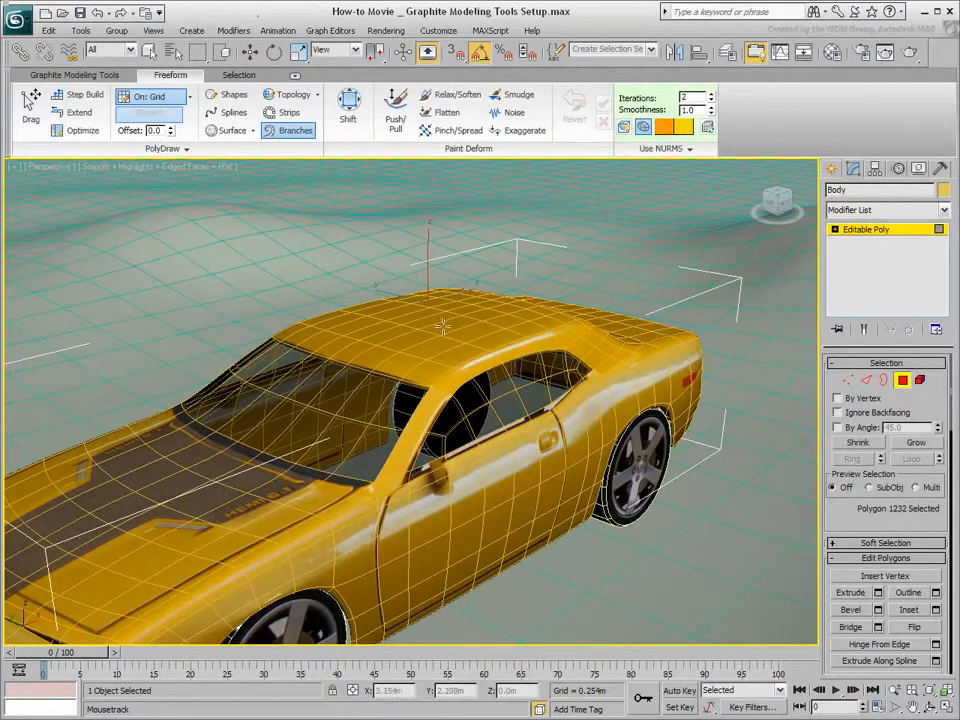
Draw five horn-like branches on the car body, three along the roof and two on the hood, redoing the rear roof one
drag(447, 322, 460, 289)
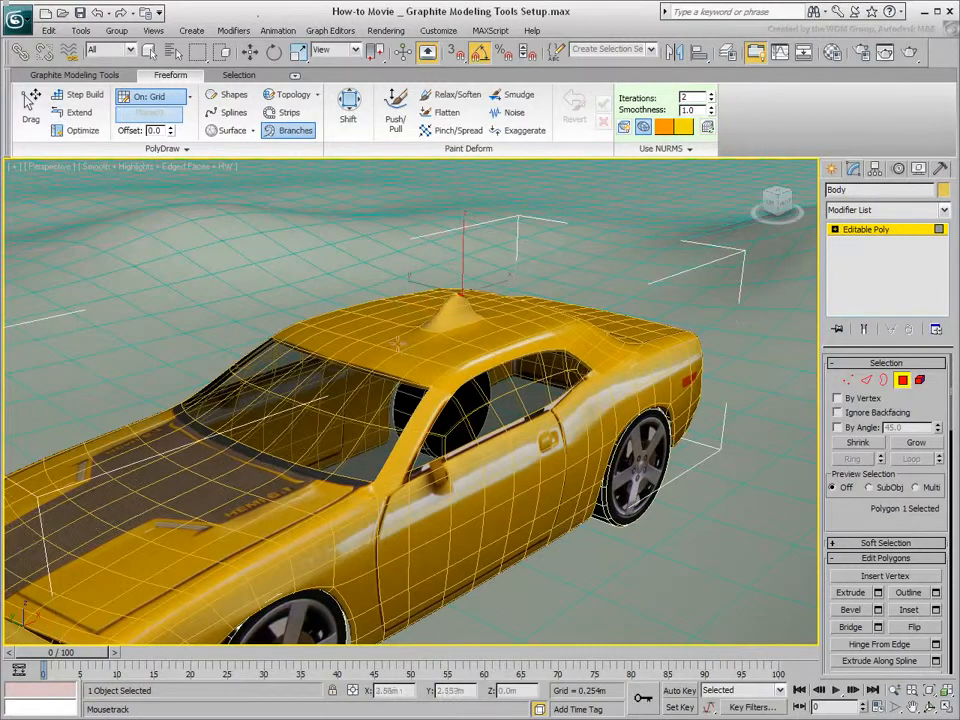
drag(403, 278, 404, 279)
drag(179, 469, 181, 465)
drag(87, 503, 90, 497)
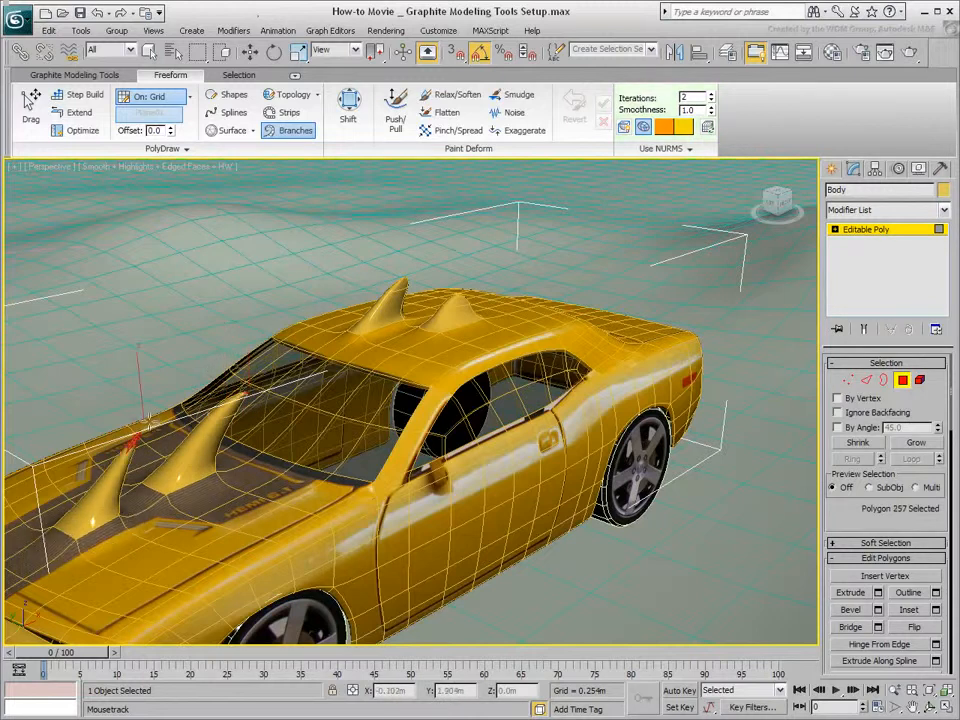
mouse_move(542, 290)
mouse_down()
mouse_move(561, 204)
mouse_move(570, 262)
mouse_up()
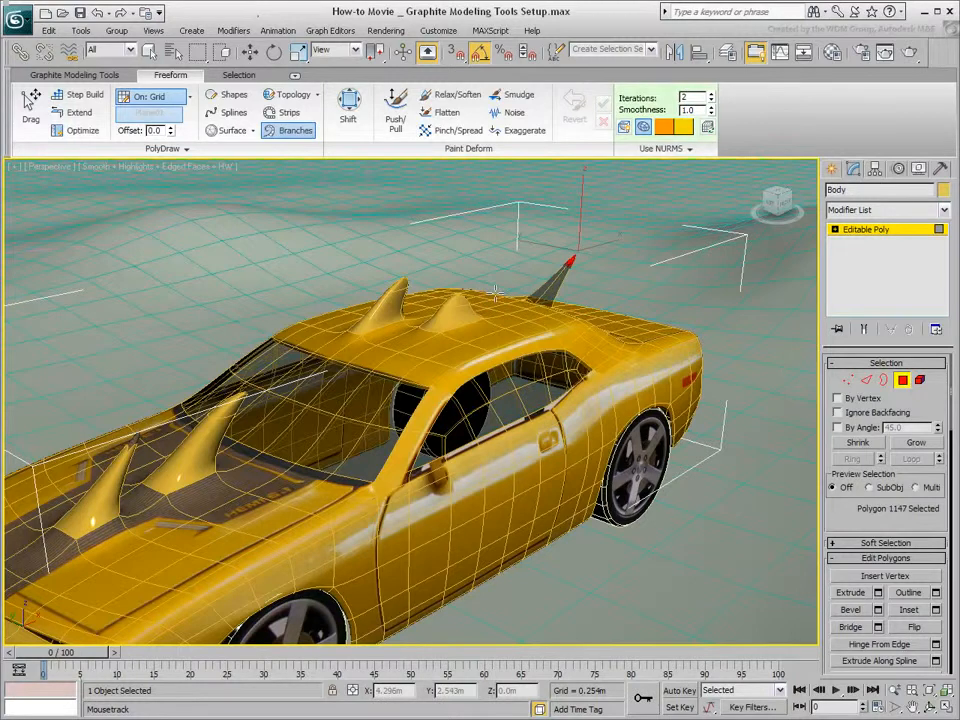
key(ctrl+z)
drag(526, 314, 571, 254)
Turn off the edged faces display in the perspective view and exit the body's polygon level
scroll(407, 408, down, 8)
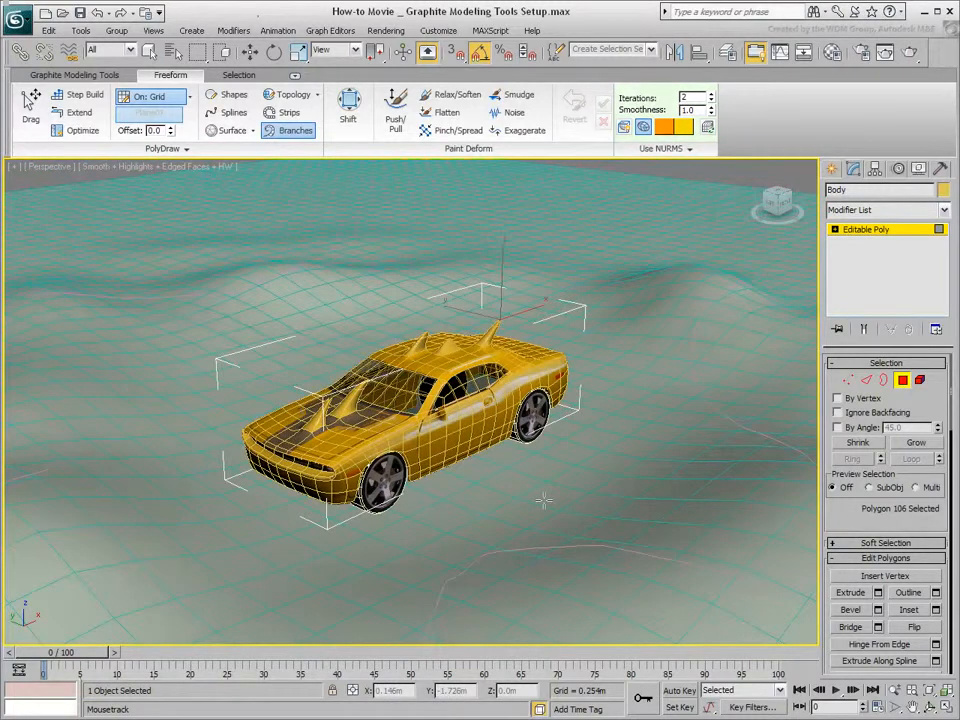
key(F4)
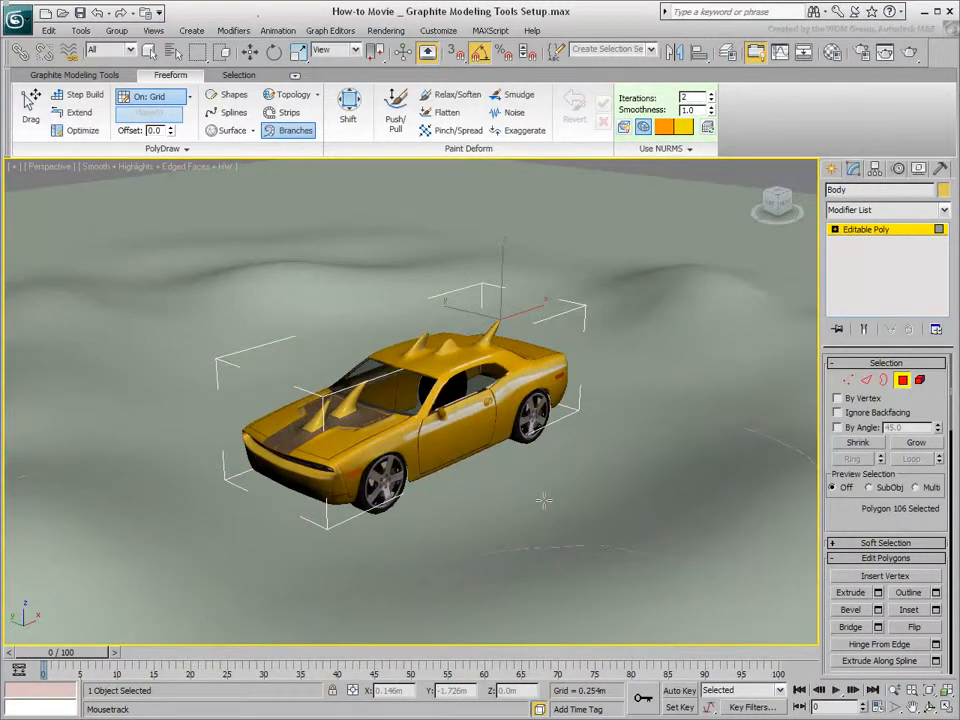
click(74, 75)
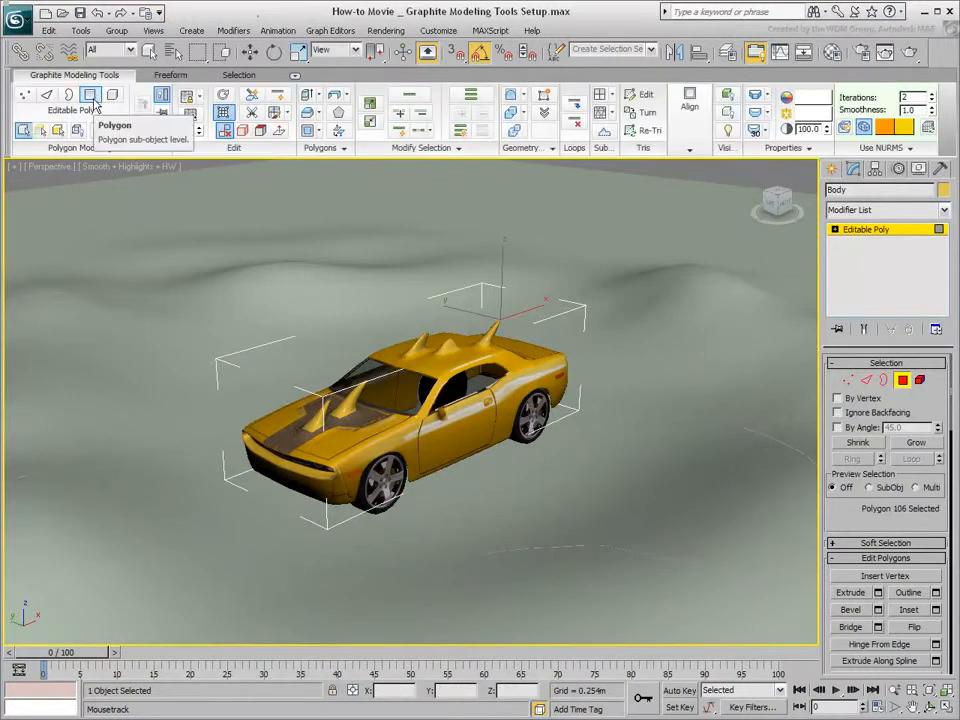
click(90, 97)
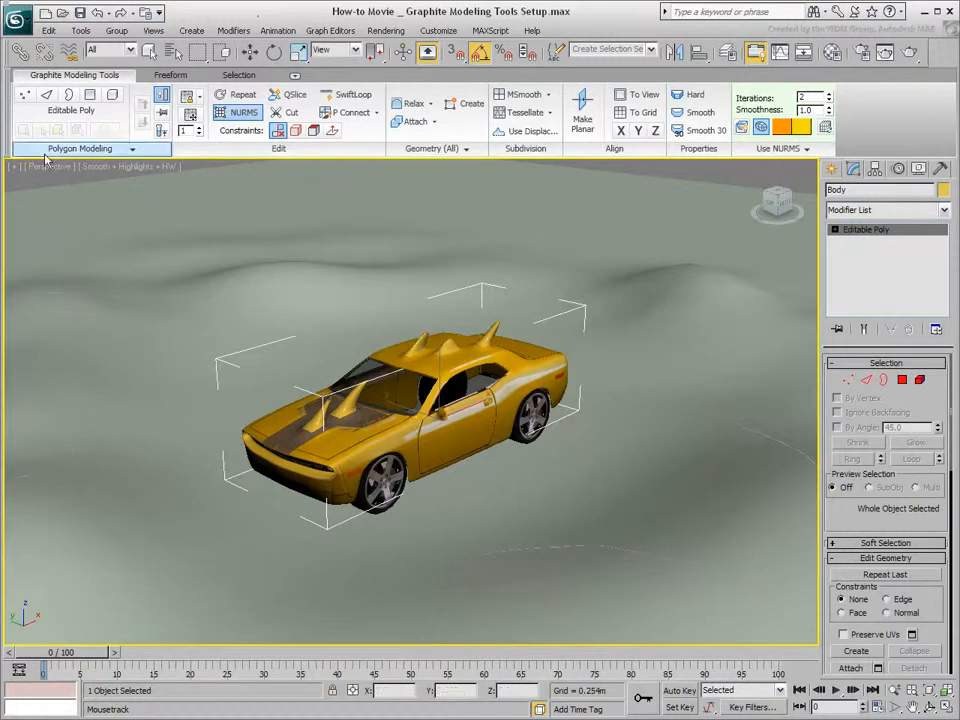
Undock the Graphite Modeling Tools ribbon as a floating window and narrow it to fit within the screen
drag(14, 132, 70, 295)
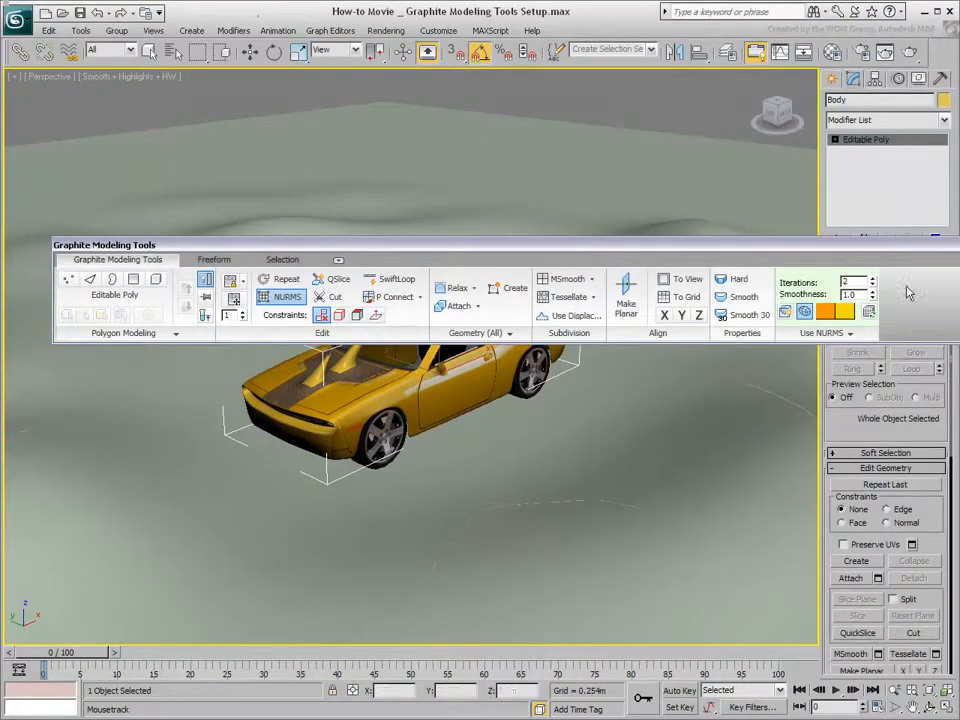
drag(958, 291, 904, 291)
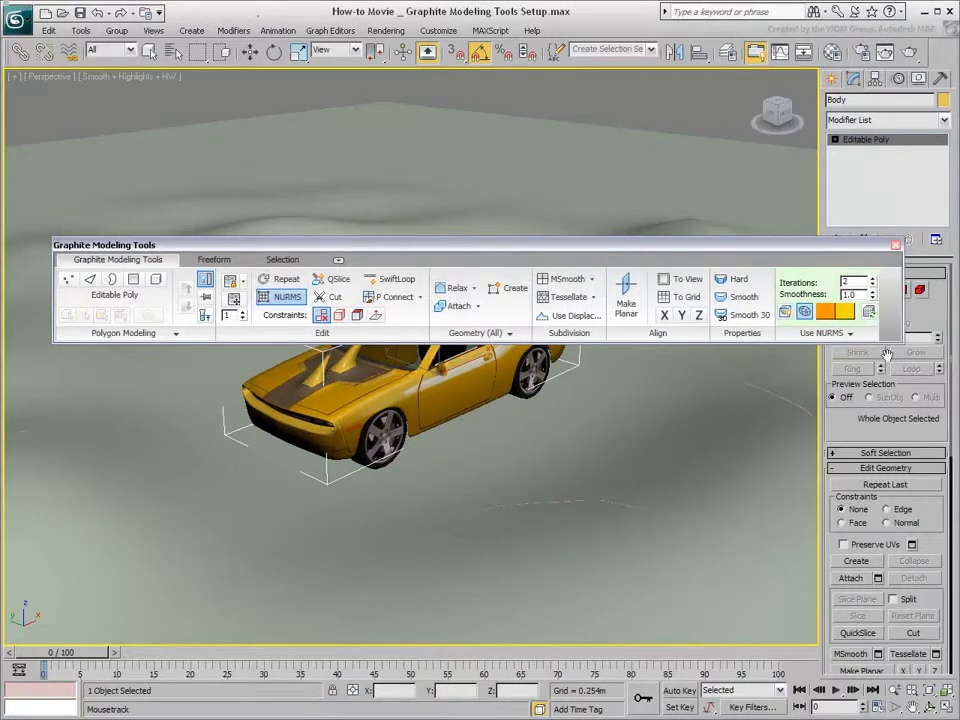
Close the floating Graphite Modeling Tools ribbon, toggle its display on and off, and reopen it
click(896, 249)
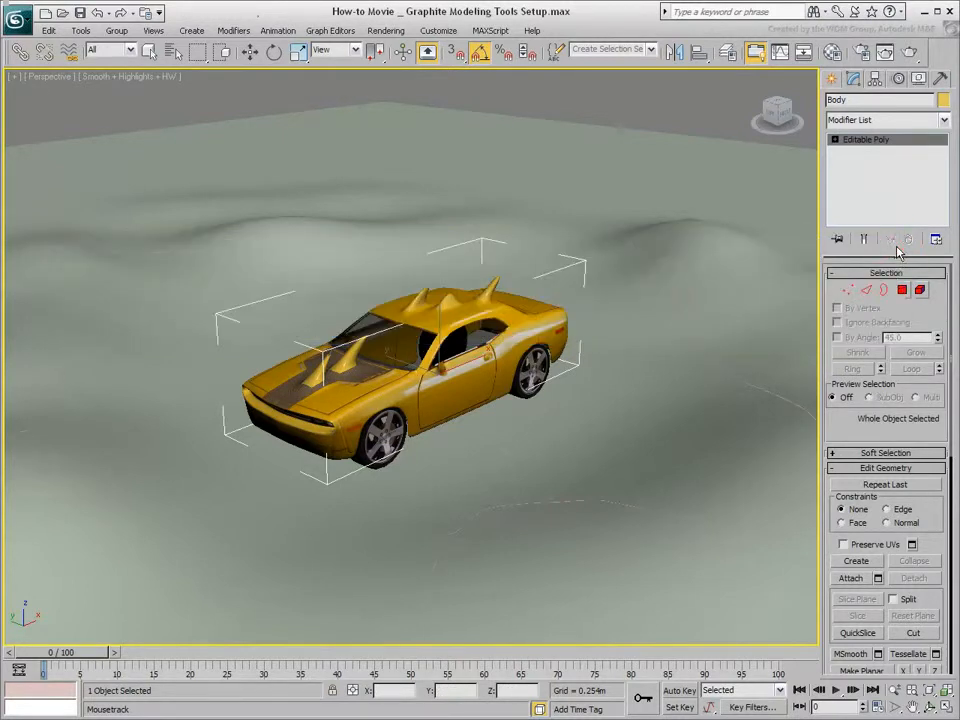
click(755, 57)
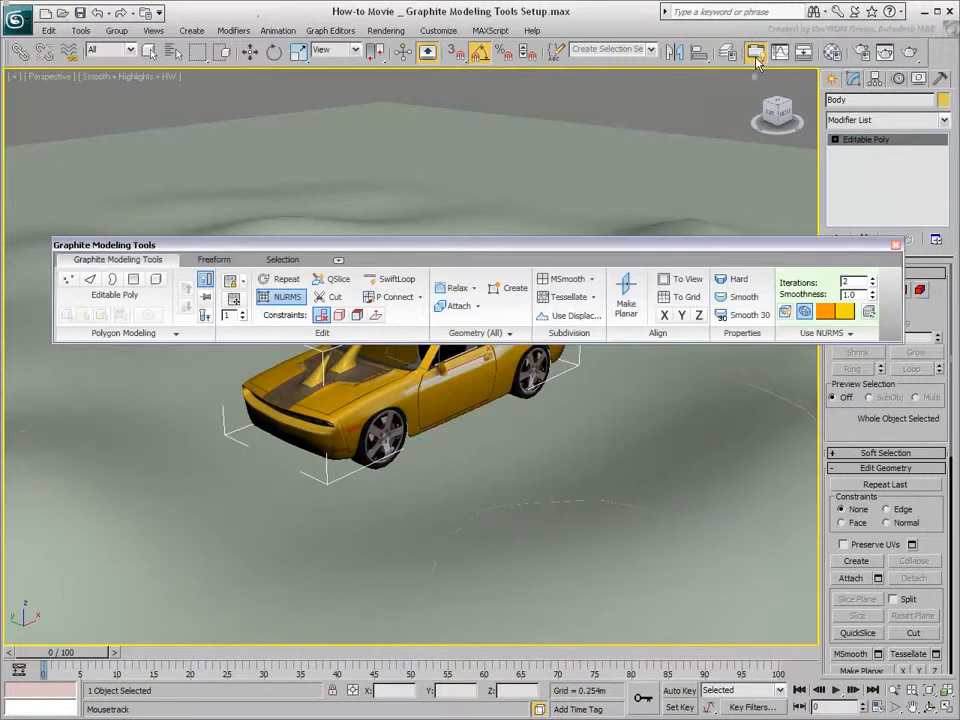
click(755, 57)
click(755, 57)
click(755, 57)
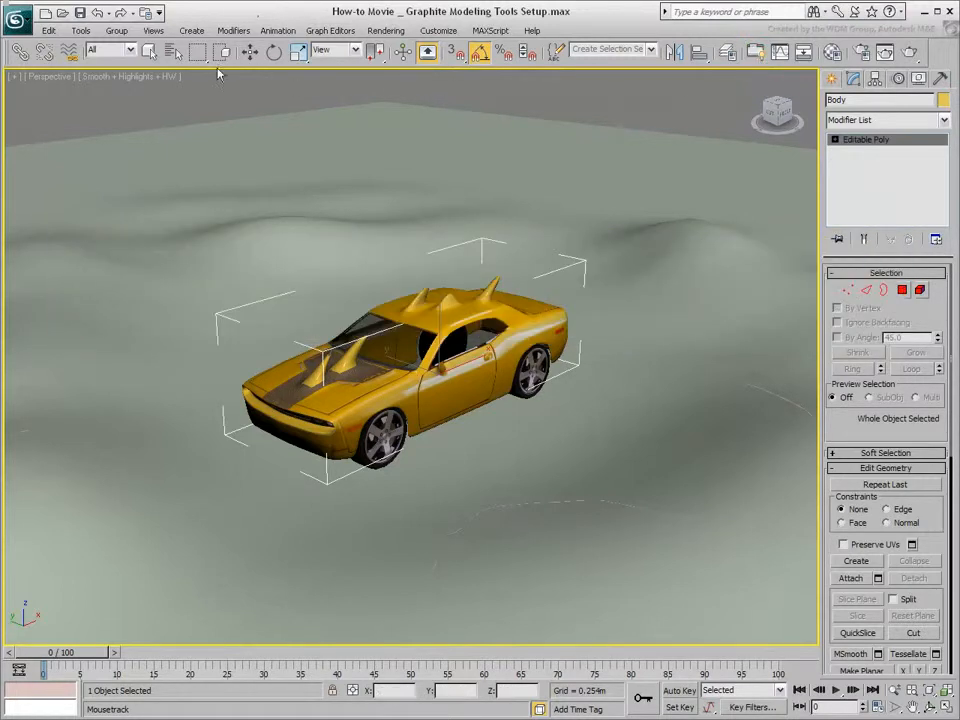
click(88, 31)
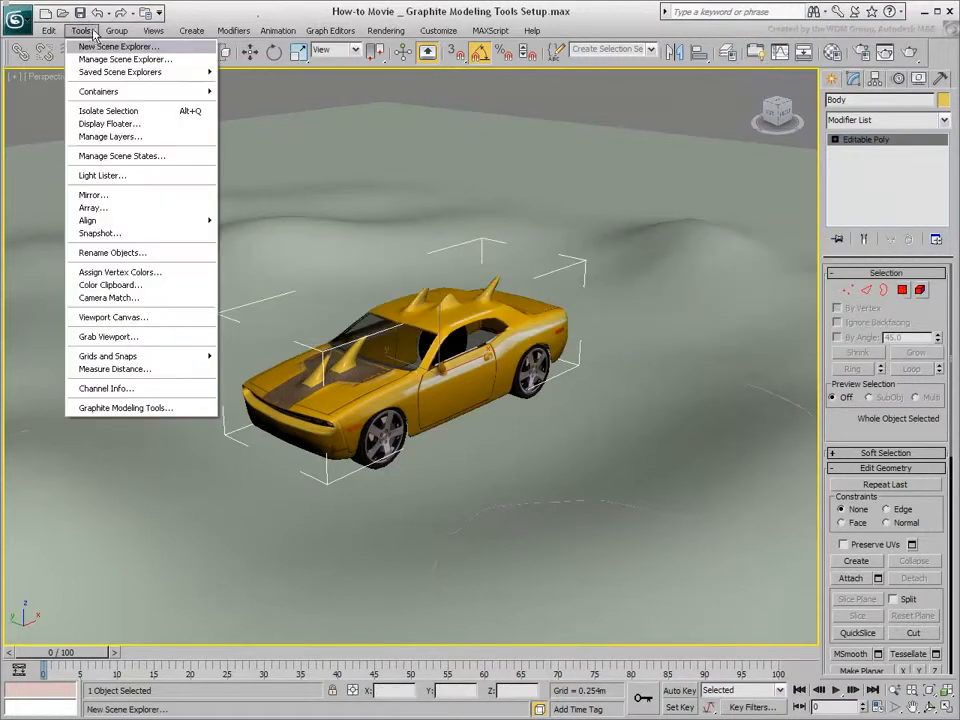
click(122, 408)
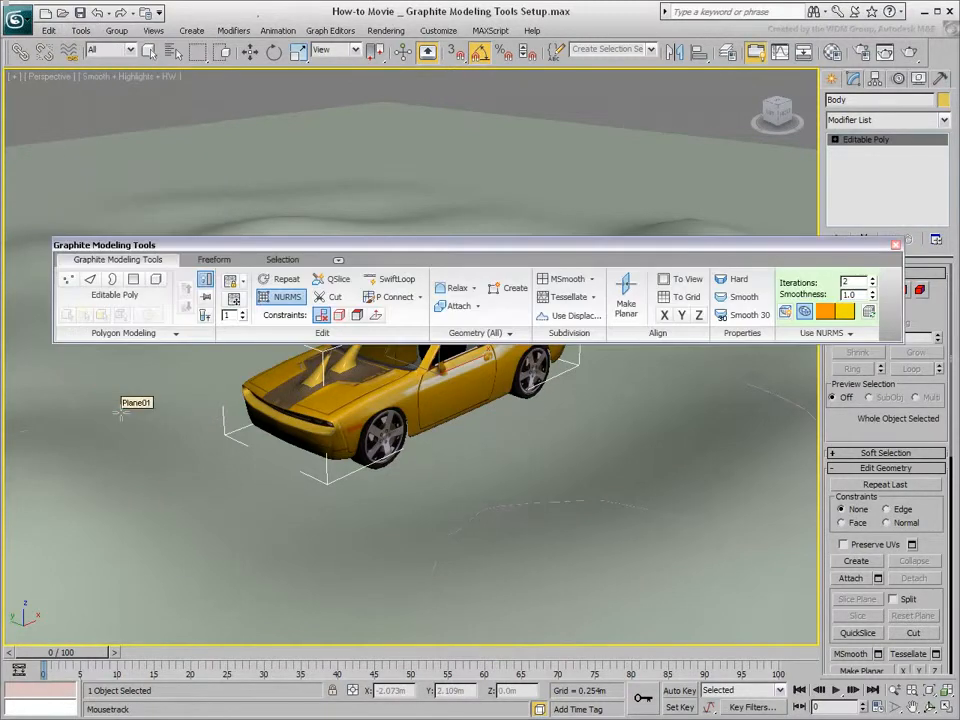
Review the floating ribbon's docking options and dock it again beneath the main toolbar
right_click(279, 247)
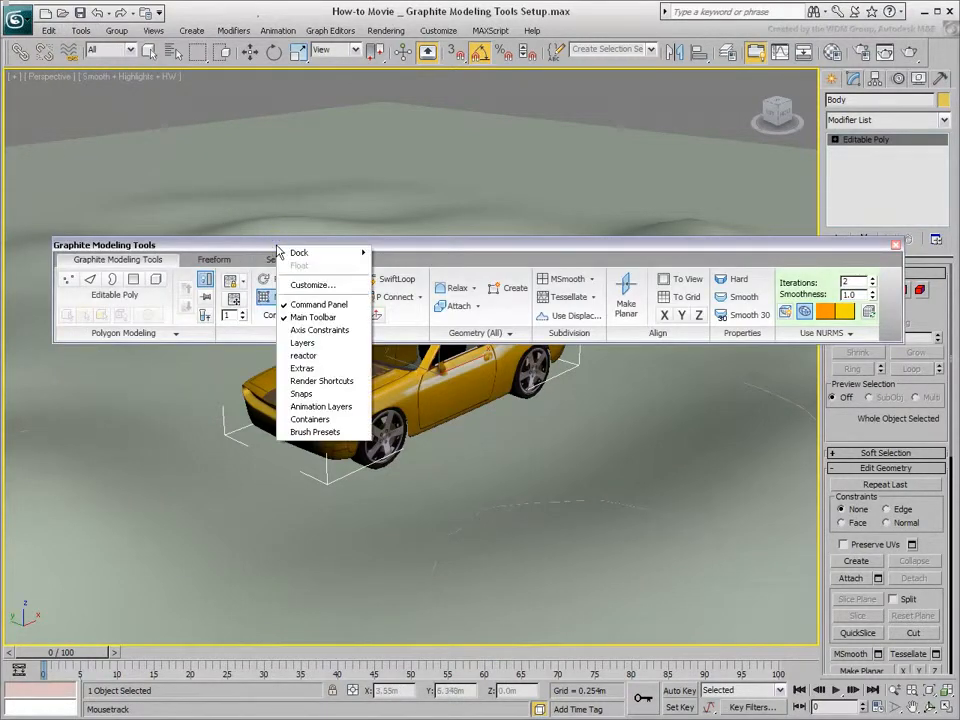
mouse_move(301, 256)
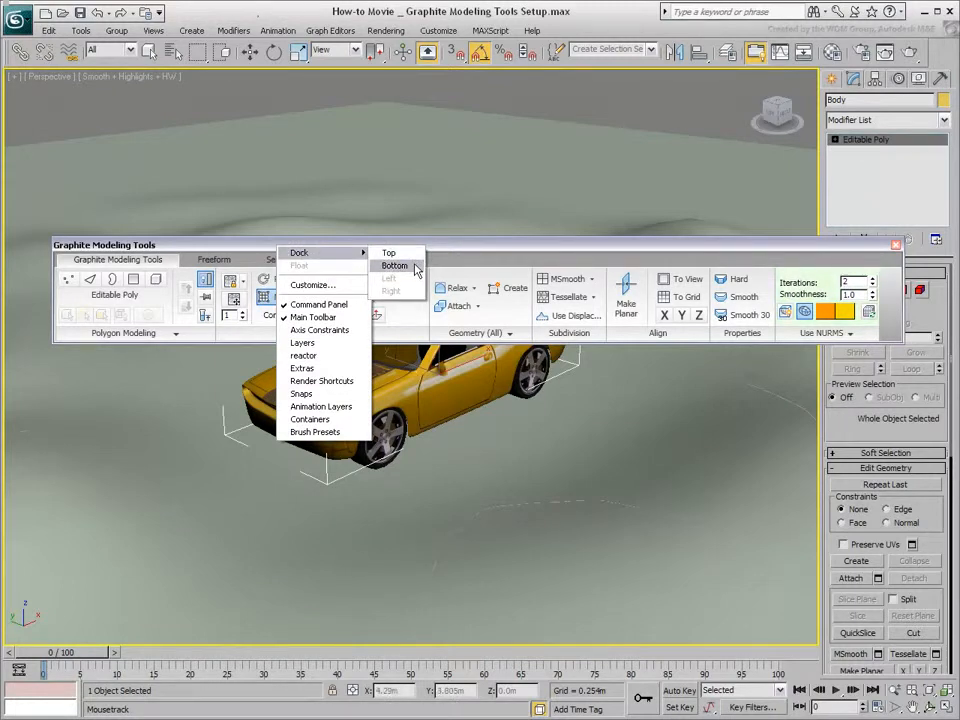
drag(217, 249, 216, 250)
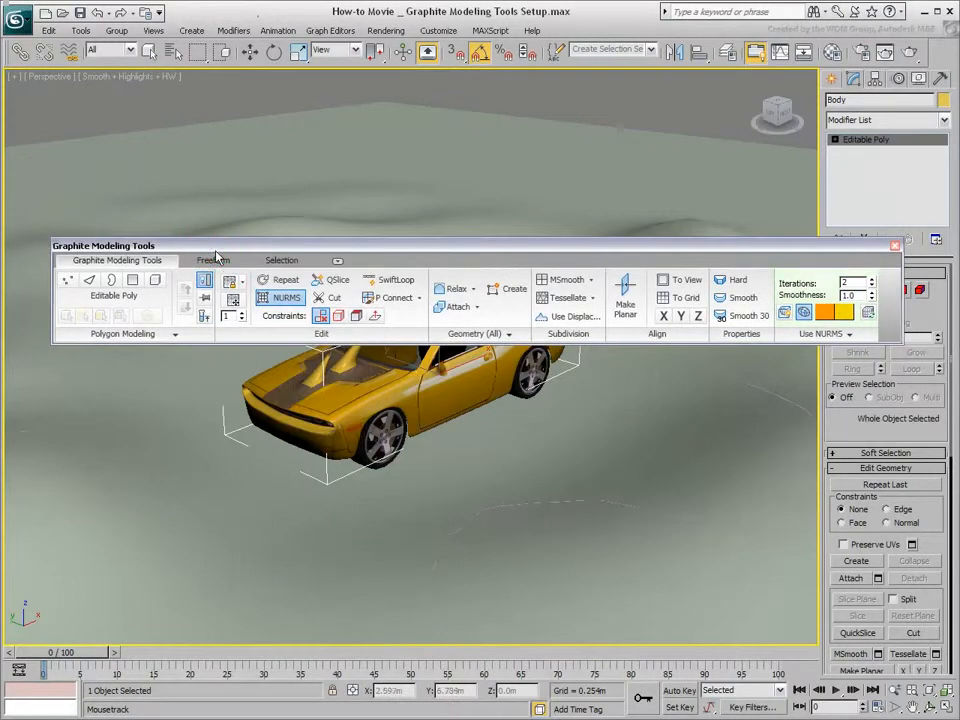
drag(152, 246, 120, 77)
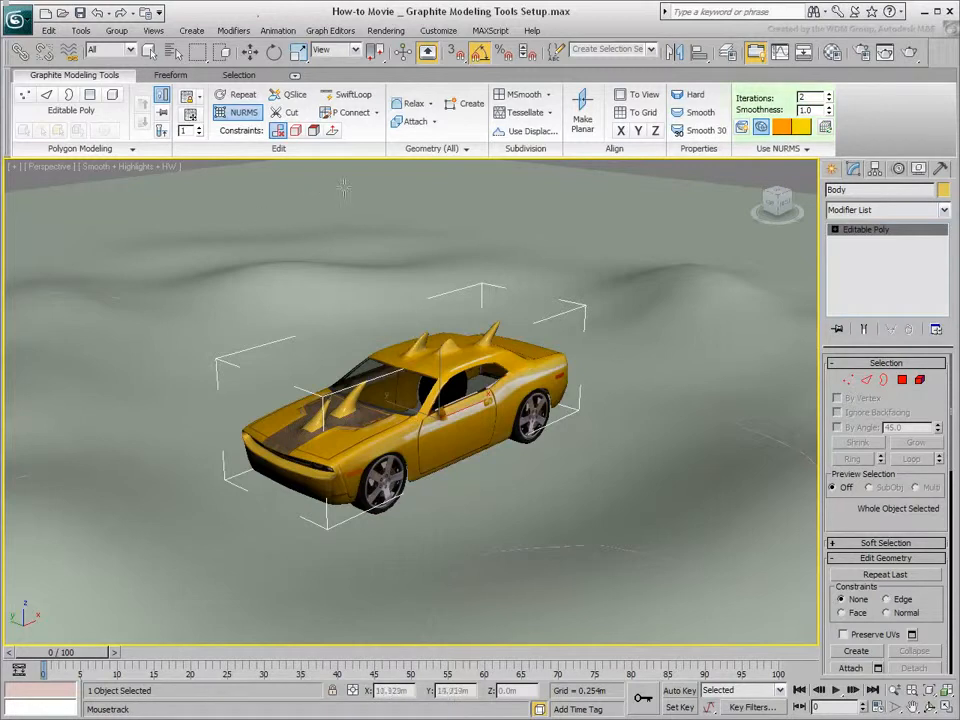
Open the keyboard shortcut customization and list only the commands of the Modeling: Graphite Tools category
click(438, 30)
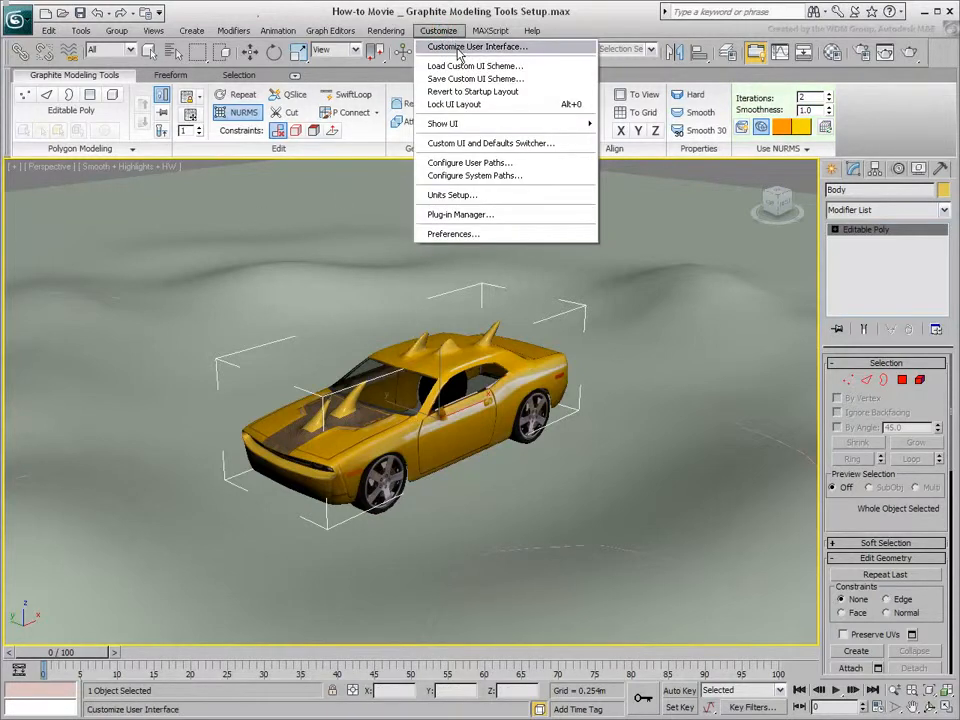
click(458, 48)
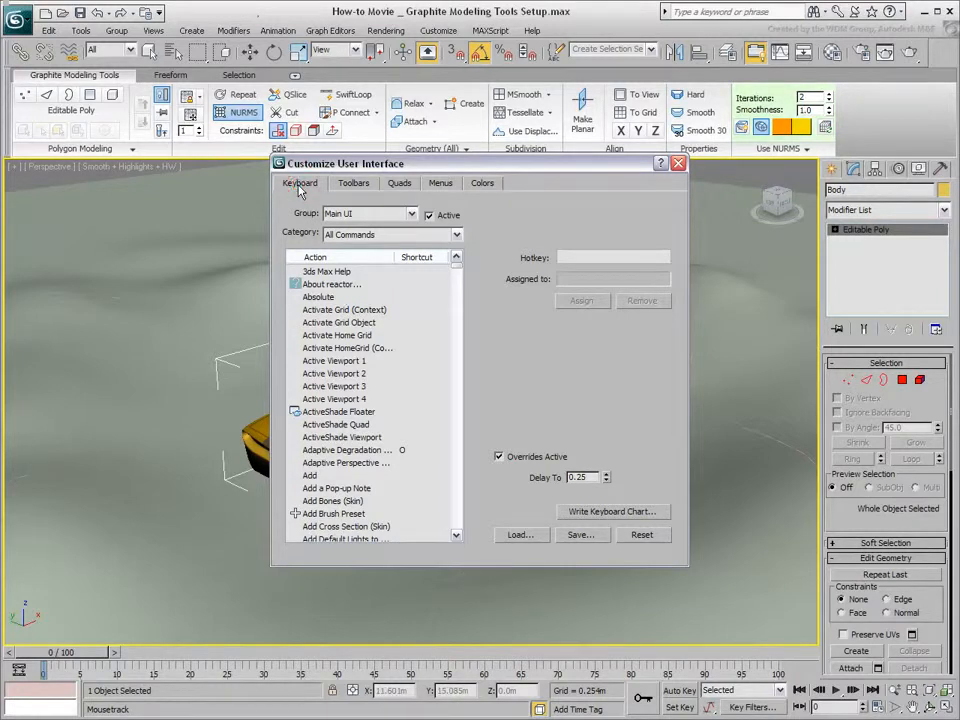
click(455, 234)
drag(458, 282, 459, 336)
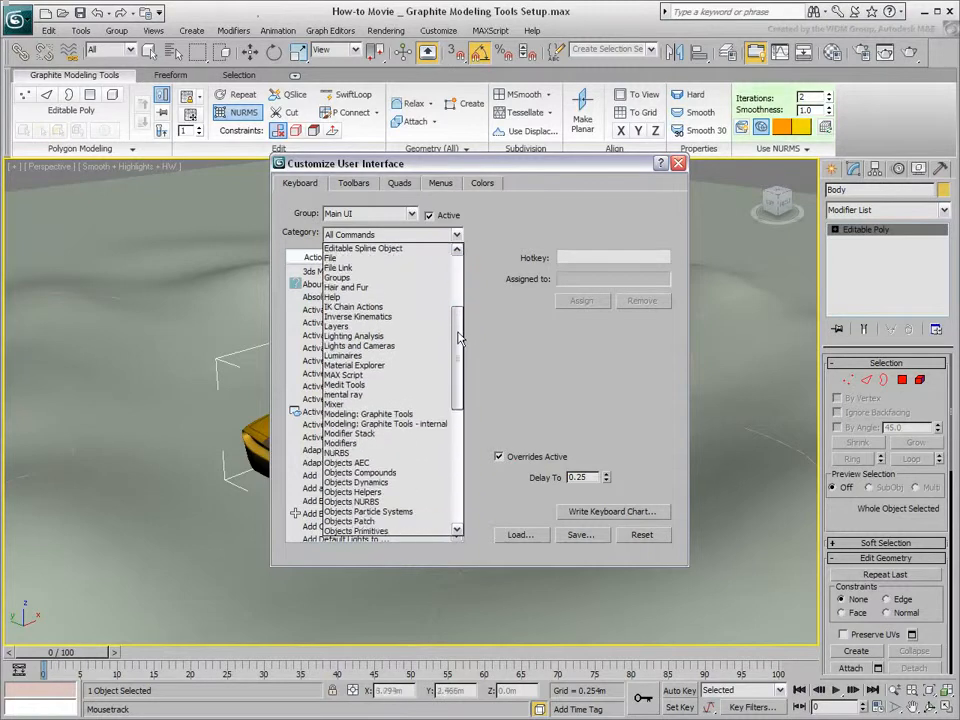
click(376, 414)
Assign the hotkey Ctrl+G to the Toggle Modeling Ribbon Orientation action and close the customization dialog
drag(394, 257, 442, 256)
click(355, 285)
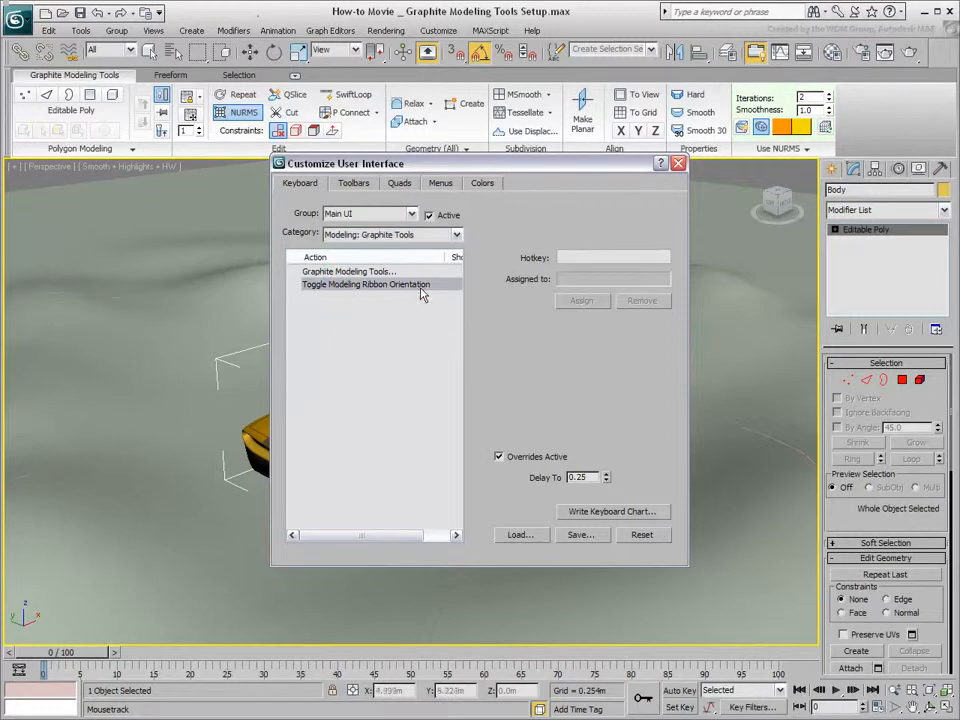
click(573, 257)
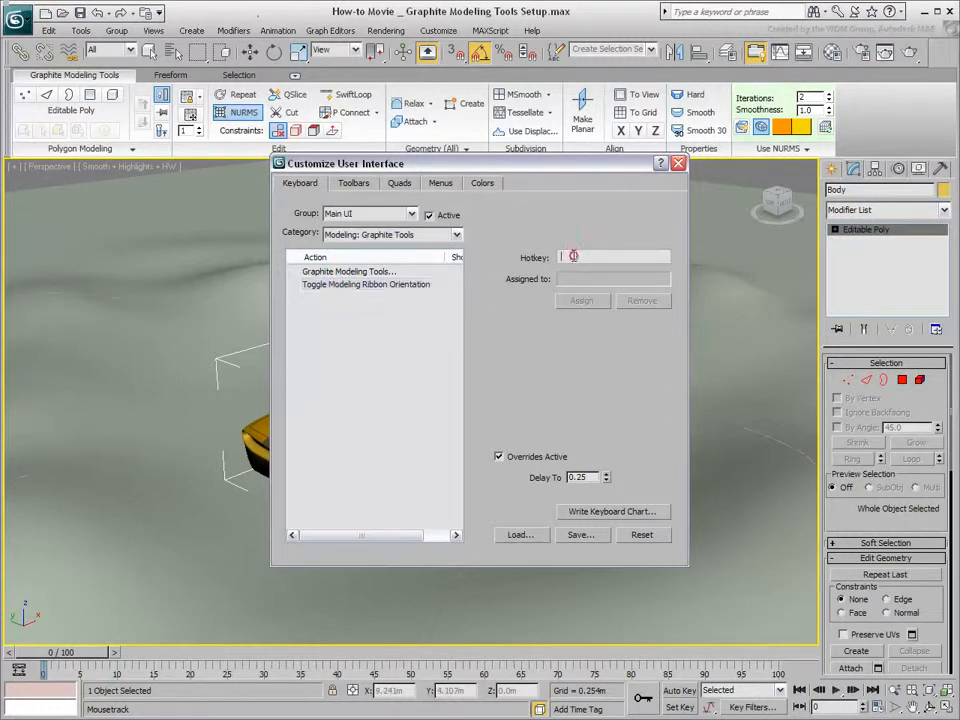
key(ctrl+g)
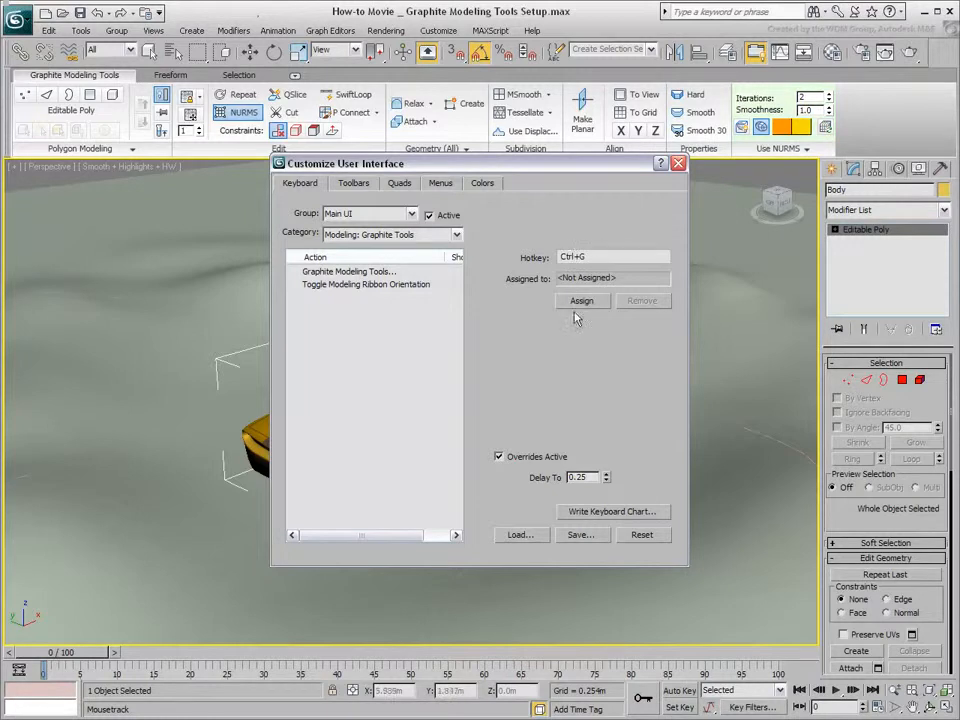
click(581, 302)
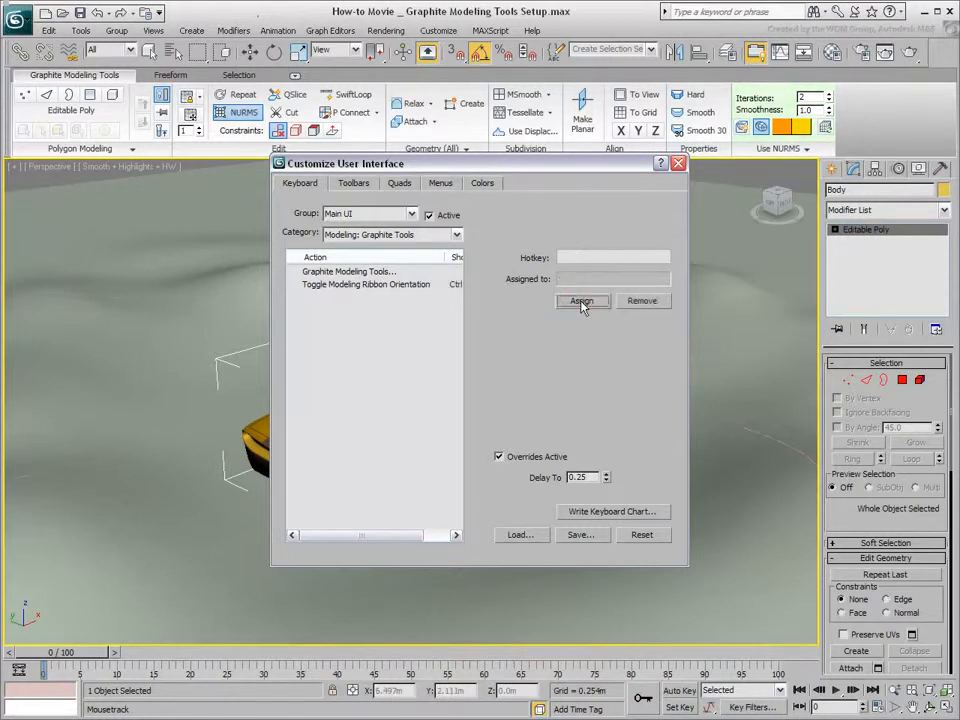
click(678, 163)
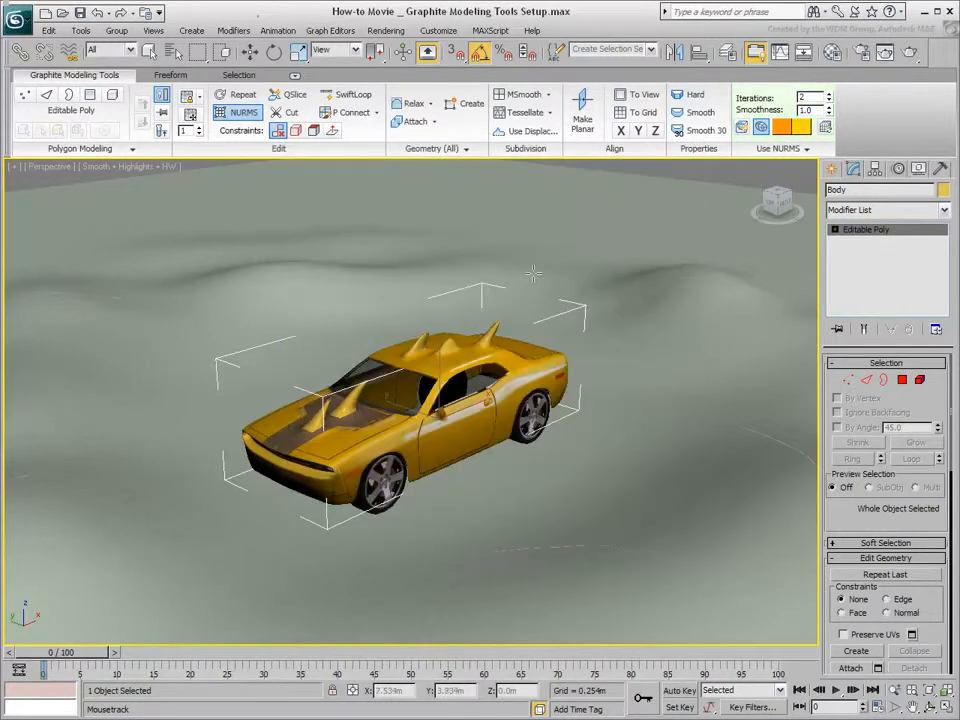
Toggle the modeling ribbon to vertical orientation and back to horizontal beneath the main toolbar
key(ctrl+shift+o)
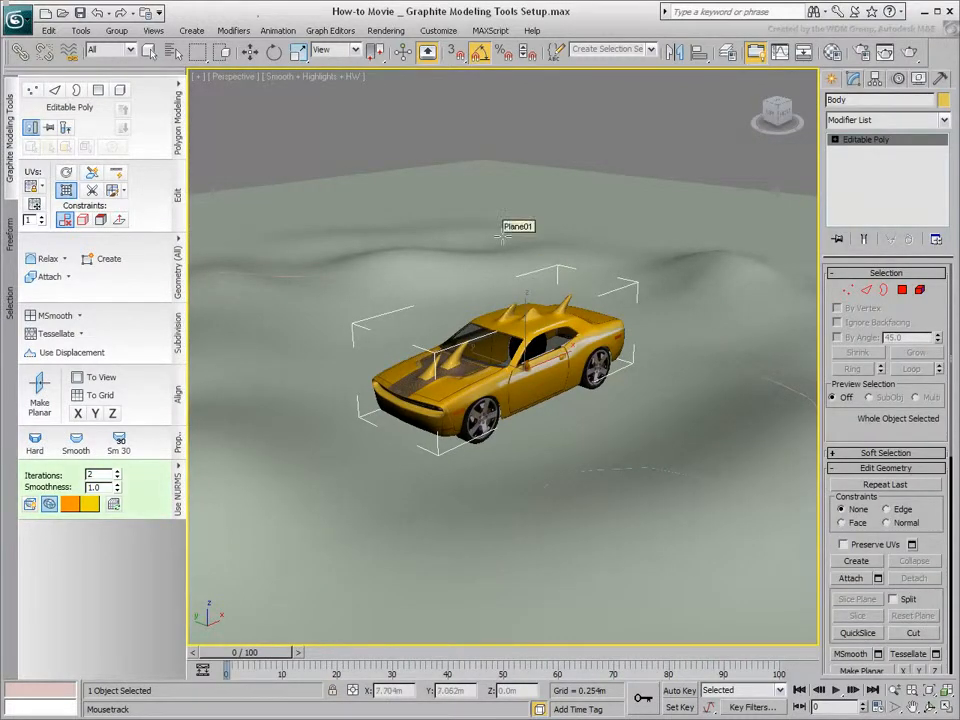
key(ctrl+shift+o)
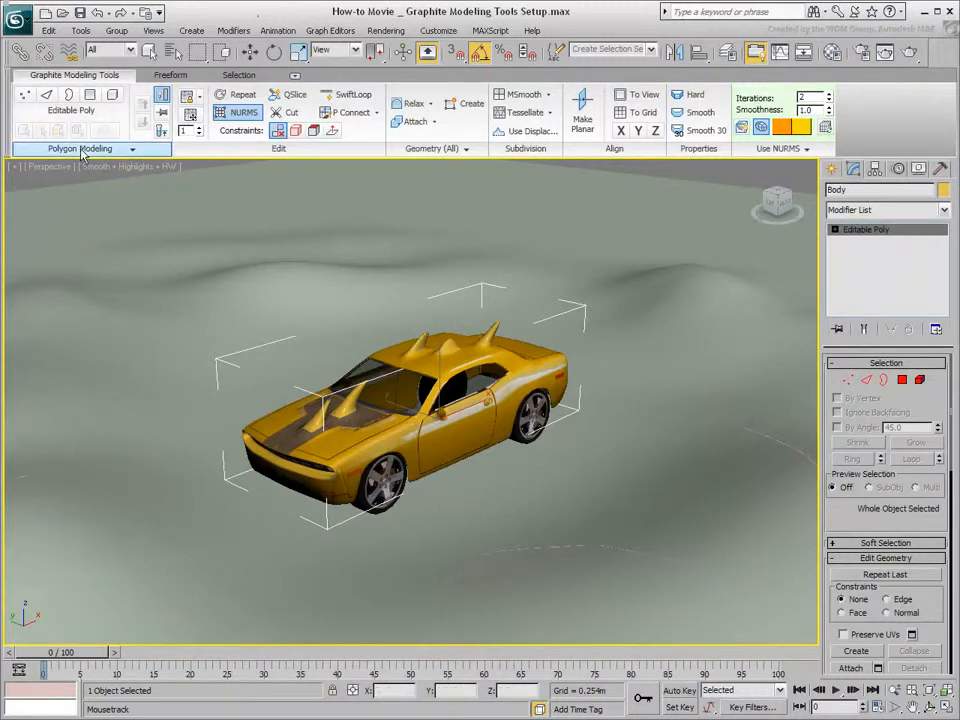
Tear off the Polygon Modeling, Edit and Freeform Paint Deform panels from the ribbon and combine them into one floating group over the viewport
drag(82, 150, 309, 319)
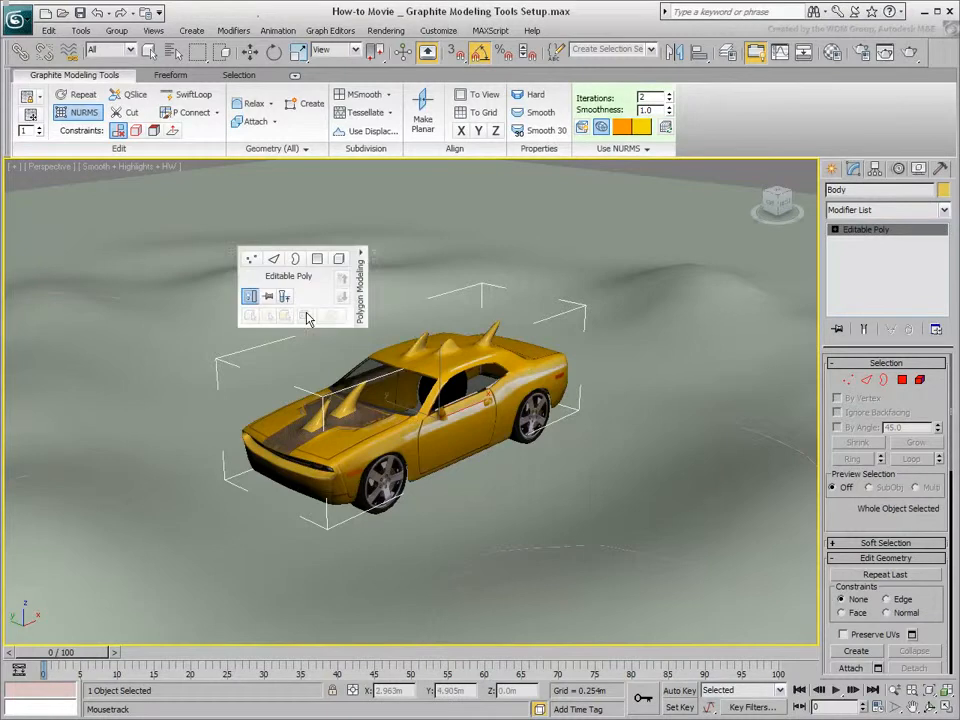
drag(119, 148, 289, 321)
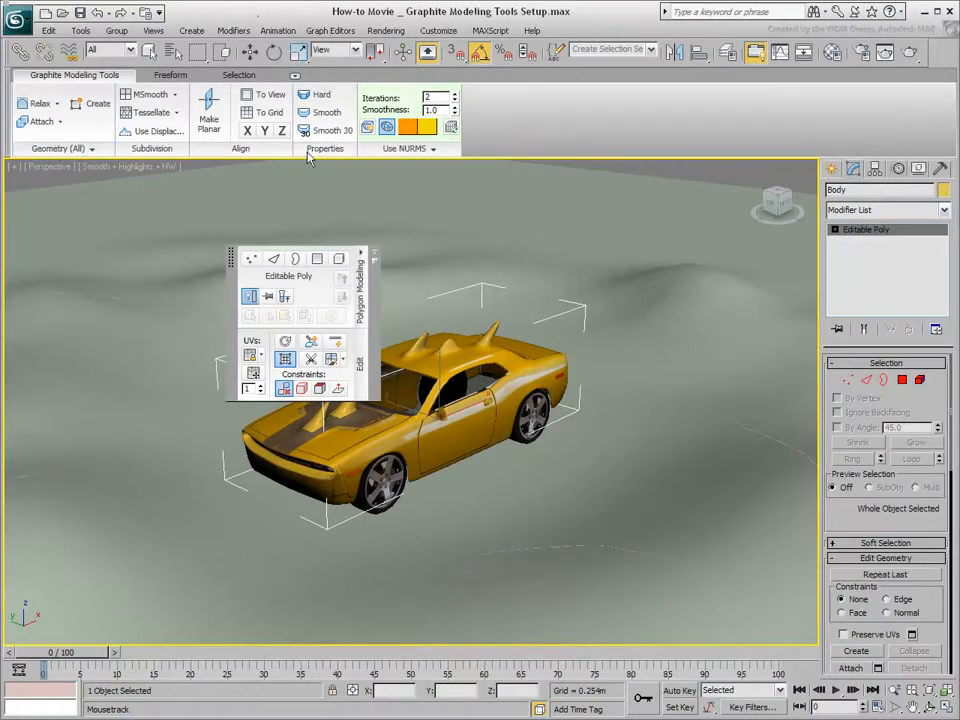
click(172, 76)
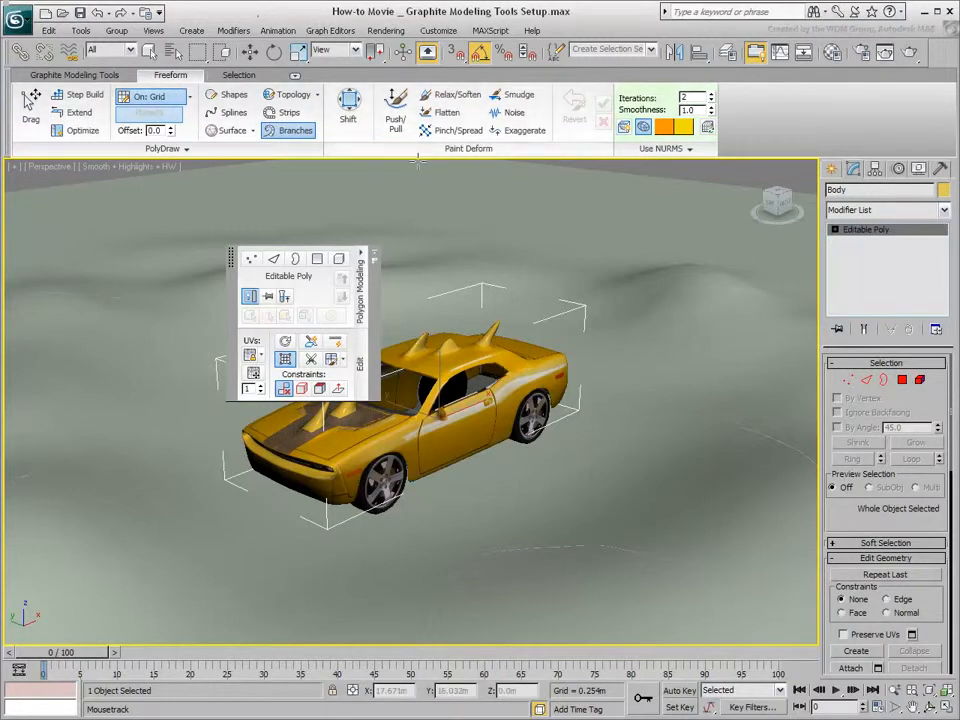
mouse_move(468, 148)
mouse_down()
mouse_move(432, 281)
mouse_move(302, 439)
mouse_move(312, 398)
mouse_up()
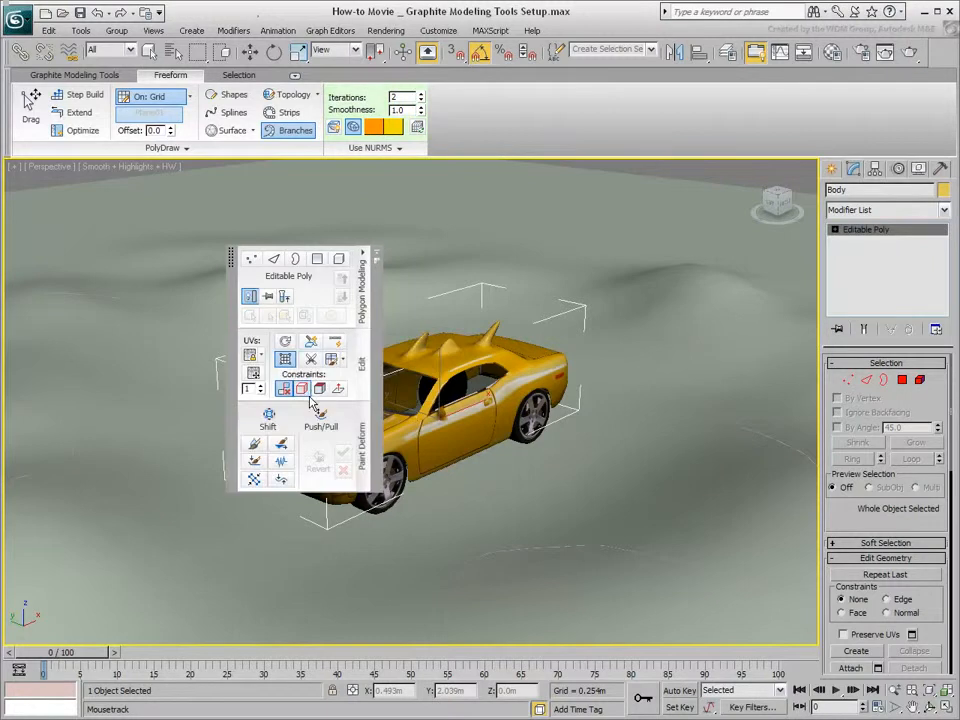
Enter the body's polygon level and add the By Half selection panel to the floating group between Edit and Paint Deform
click(236, 77)
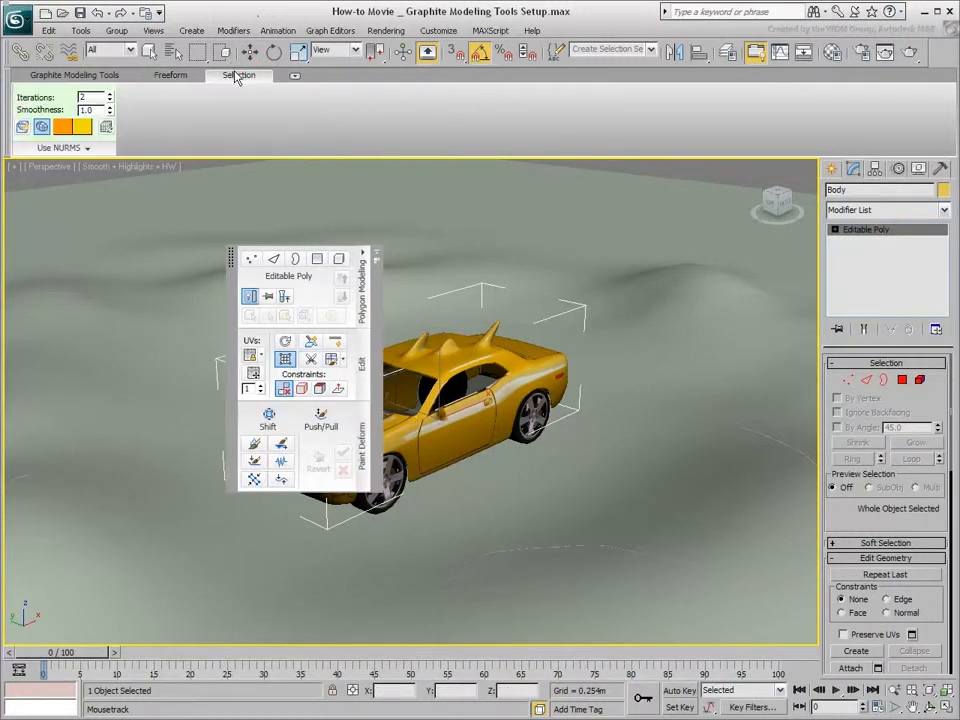
click(316, 258)
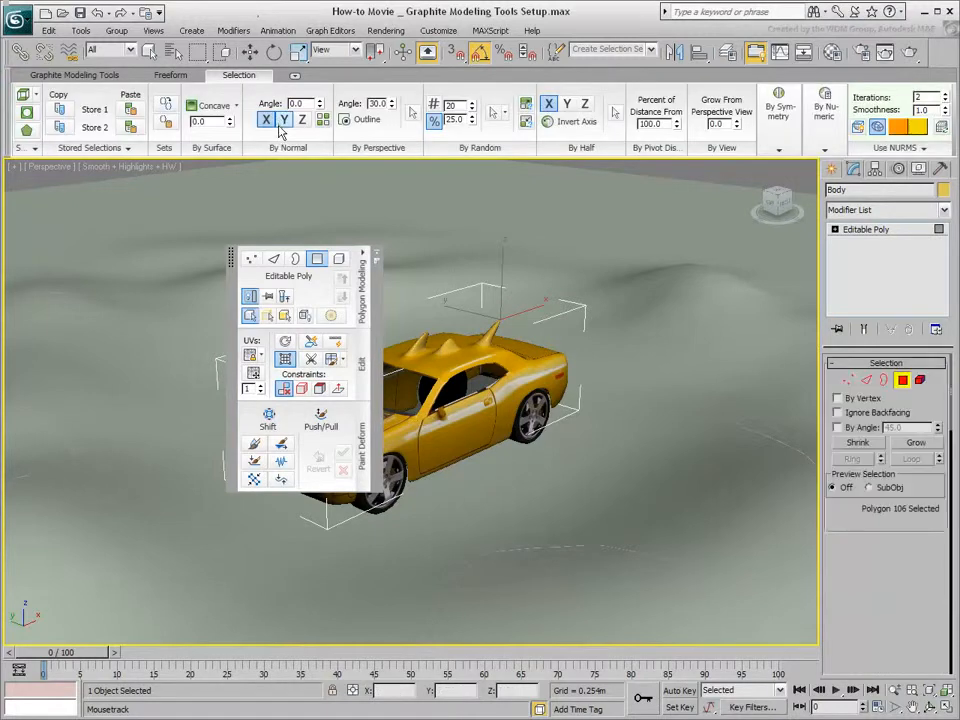
drag(598, 152, 317, 513)
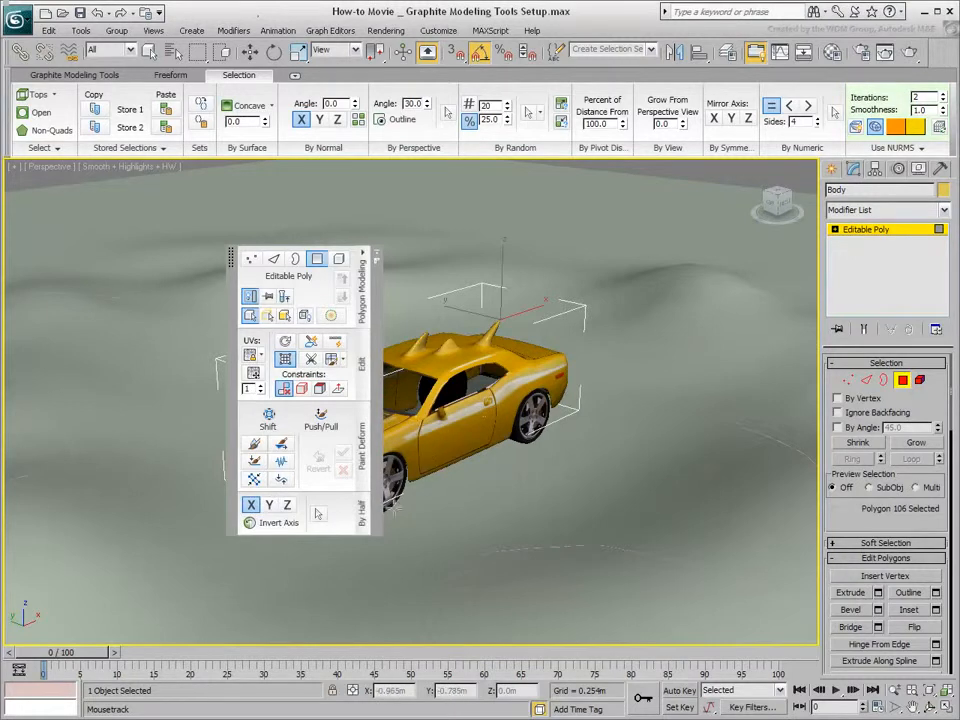
drag(363, 521, 275, 400)
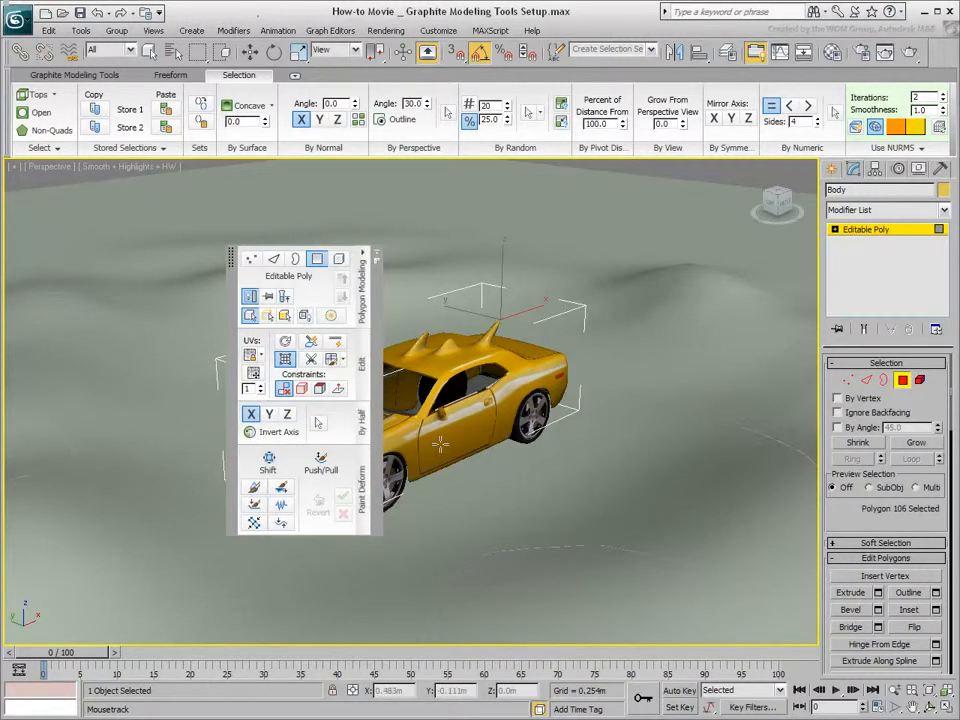
Toggle the floating panel group to horizontal and back to vertical, and move it clear of the car
click(377, 263)
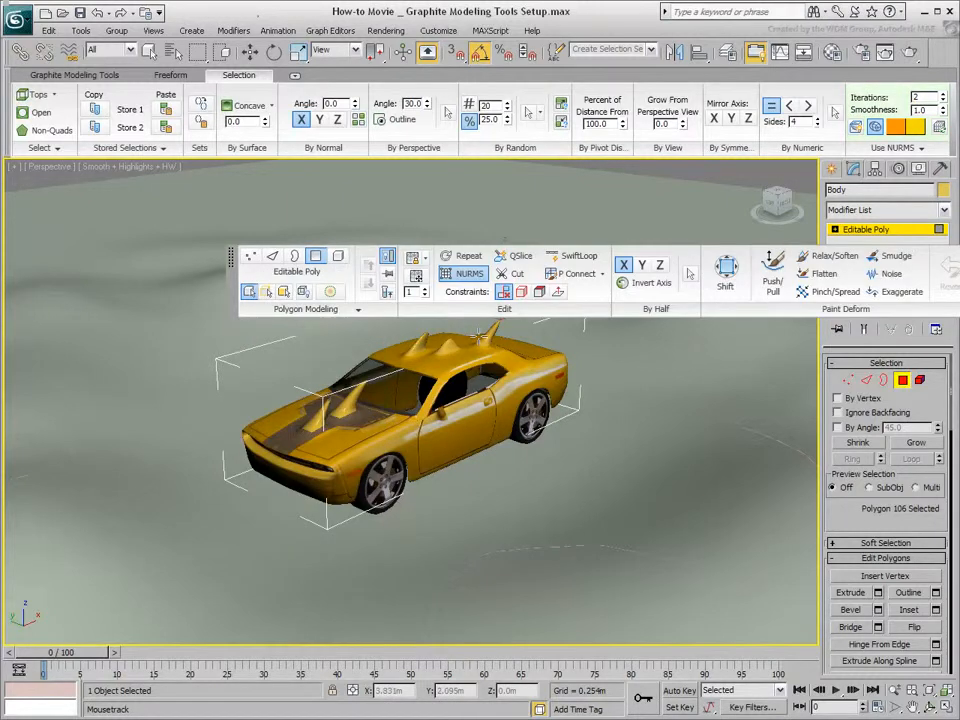
drag(229, 311, 41, 329)
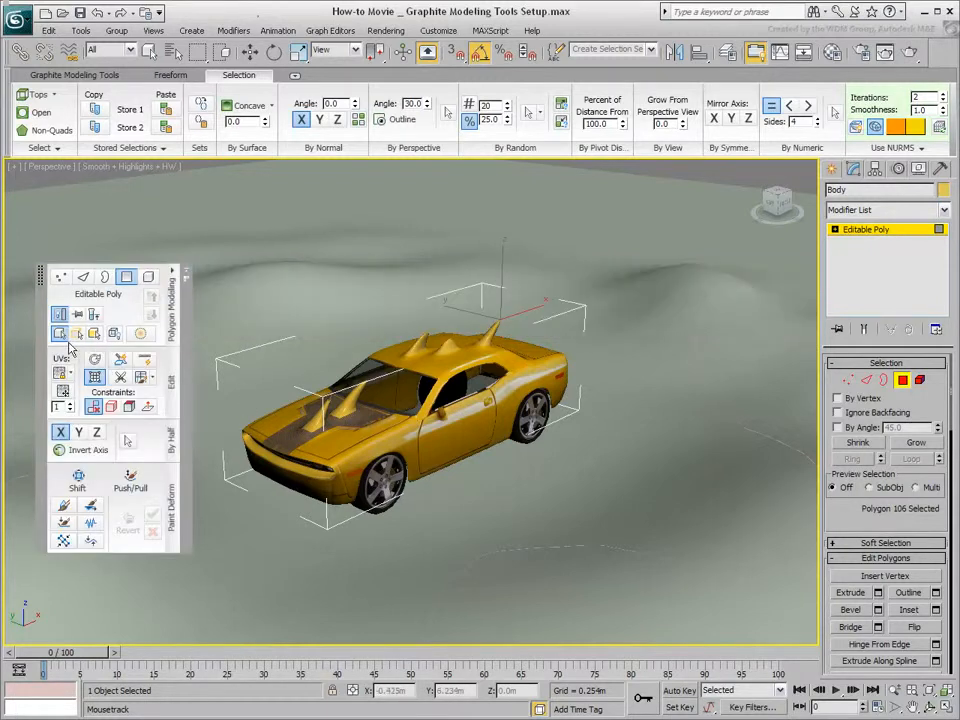
drag(39, 316, 71, 260)
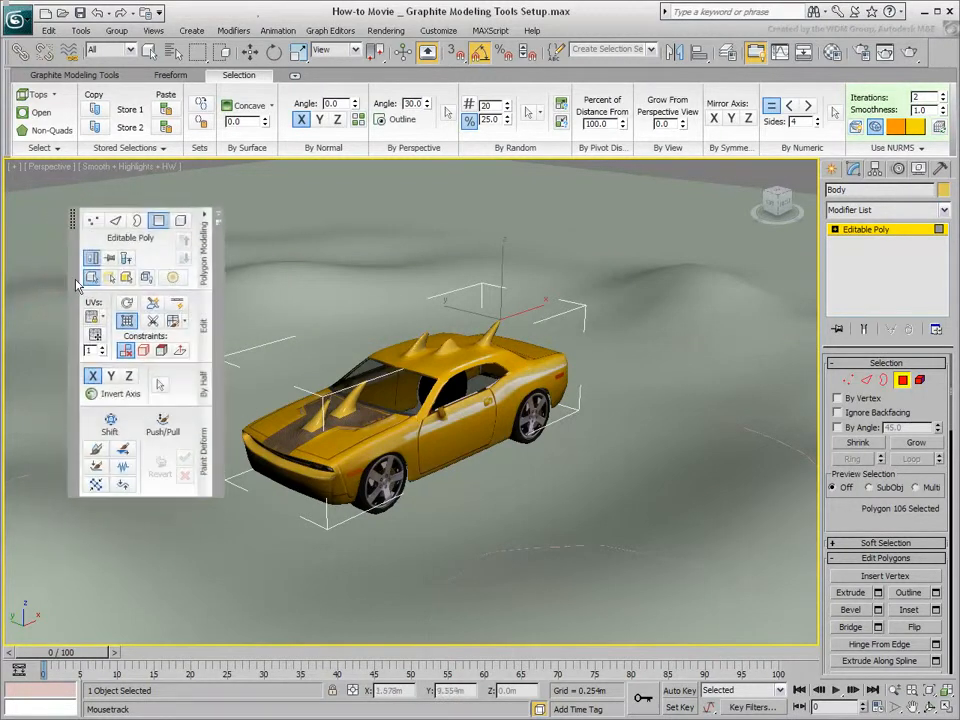
Return the floating panels to the ribbon and exit the body's polygon level from the Polygon Modeling panel
click(219, 218)
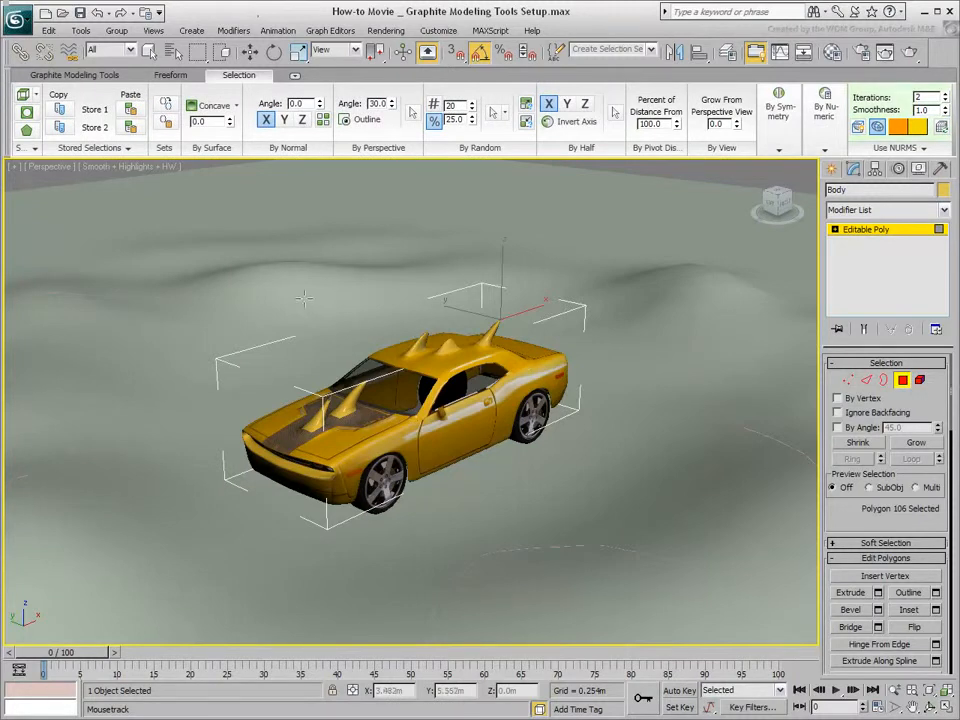
click(72, 75)
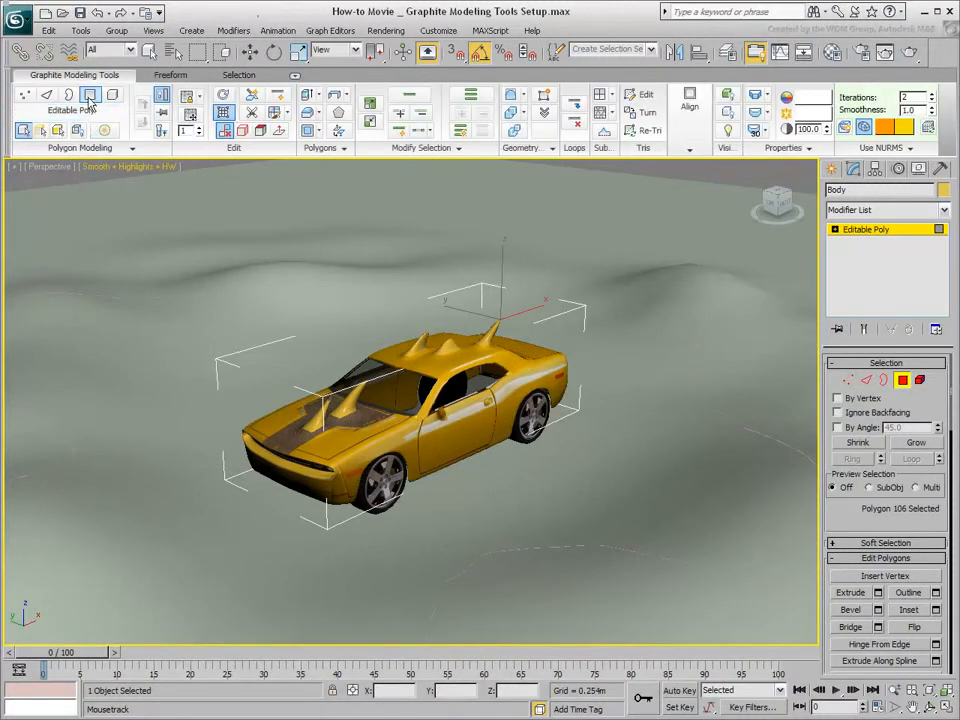
click(89, 96)
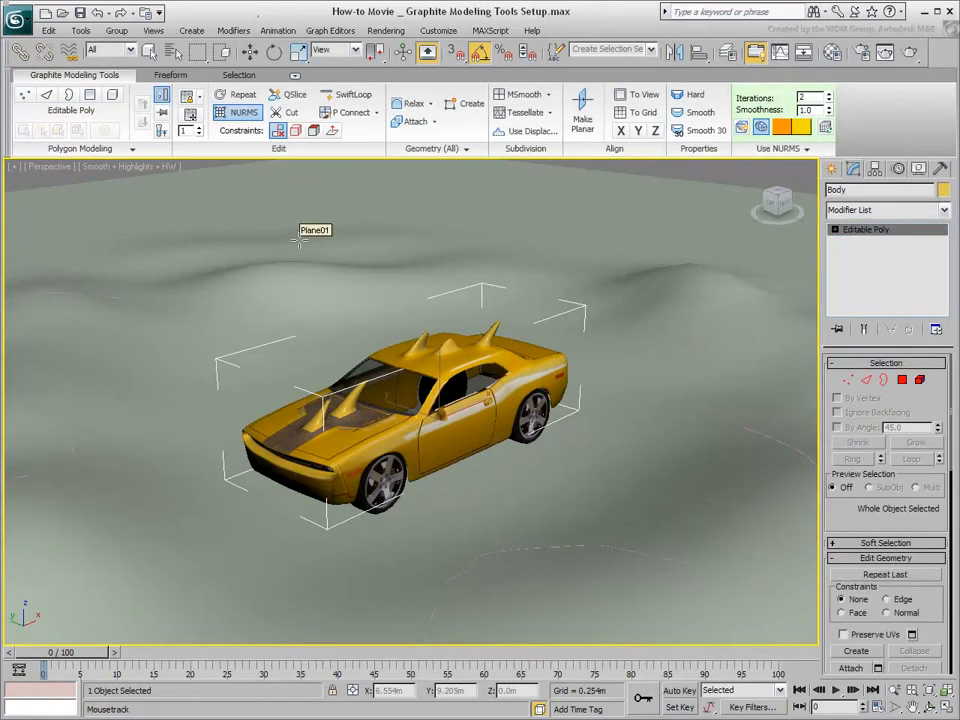